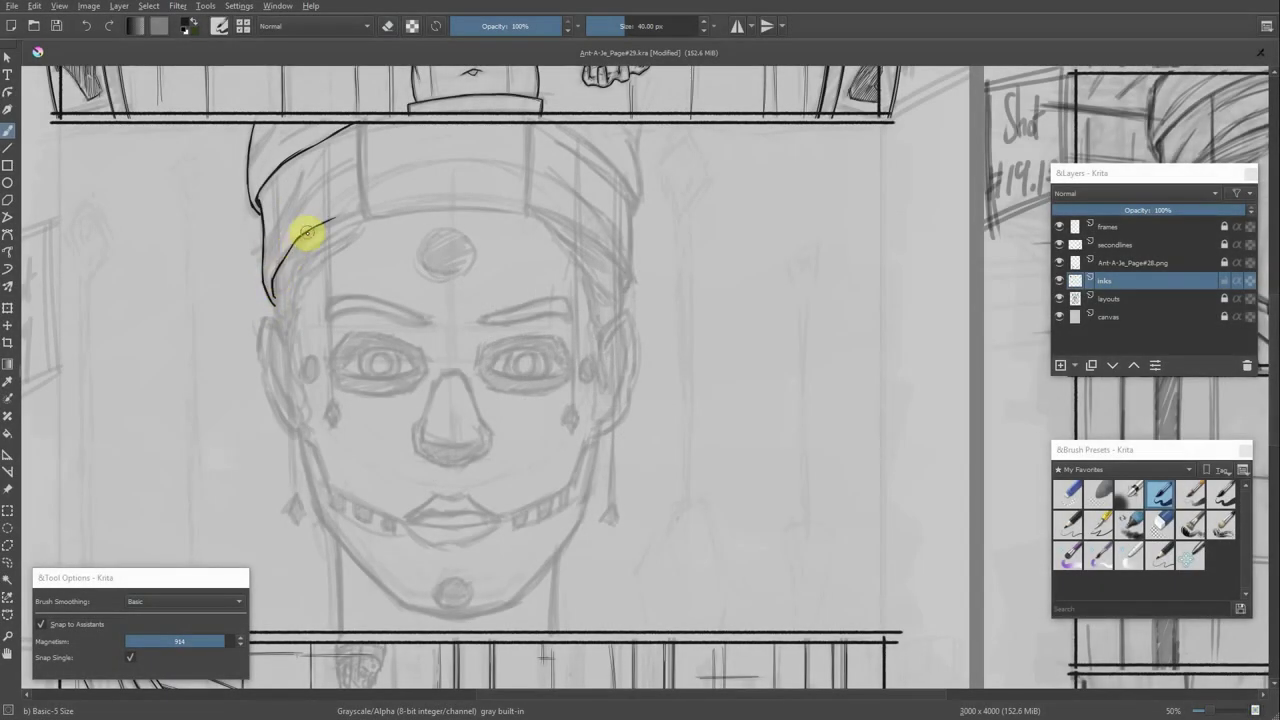
# Ink the turban's left edge, the jaw side from the ear, and the right jawline toward the chin.
pyautogui.moveTo(262, 344); pyautogui.dragTo(272, 346)
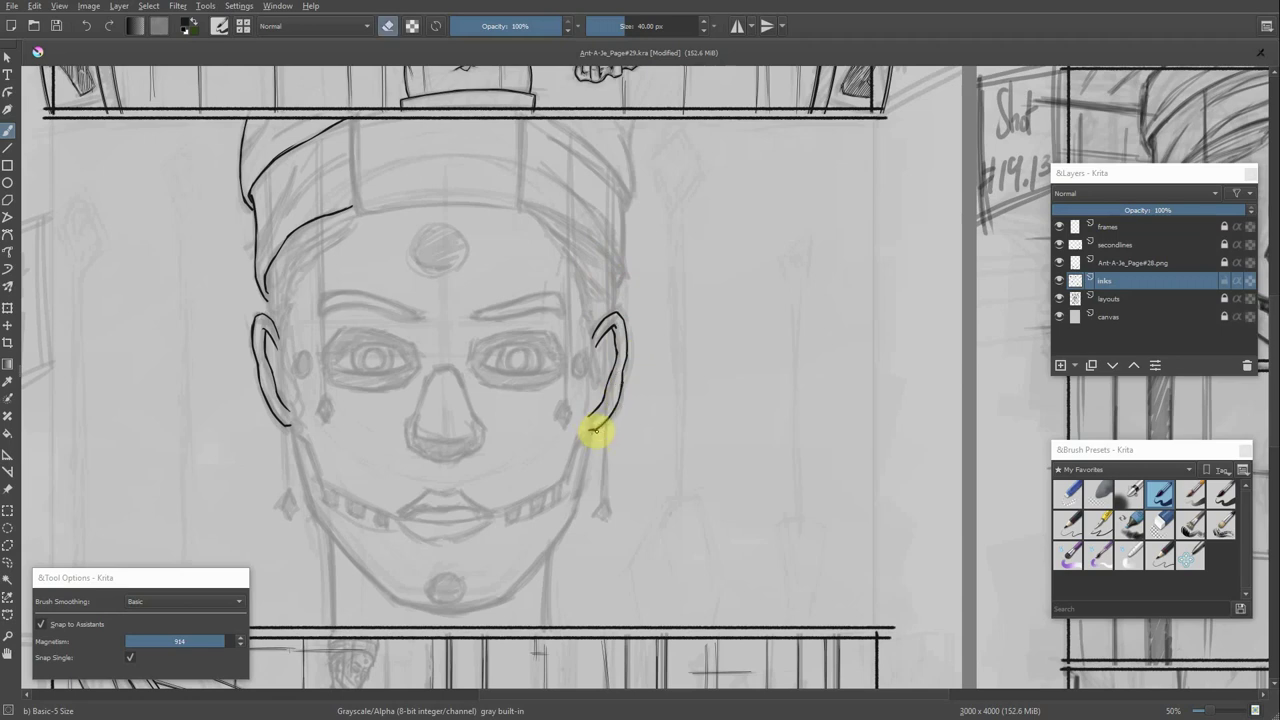
pyautogui.moveTo(294, 487); pyautogui.dragTo(275, 412)
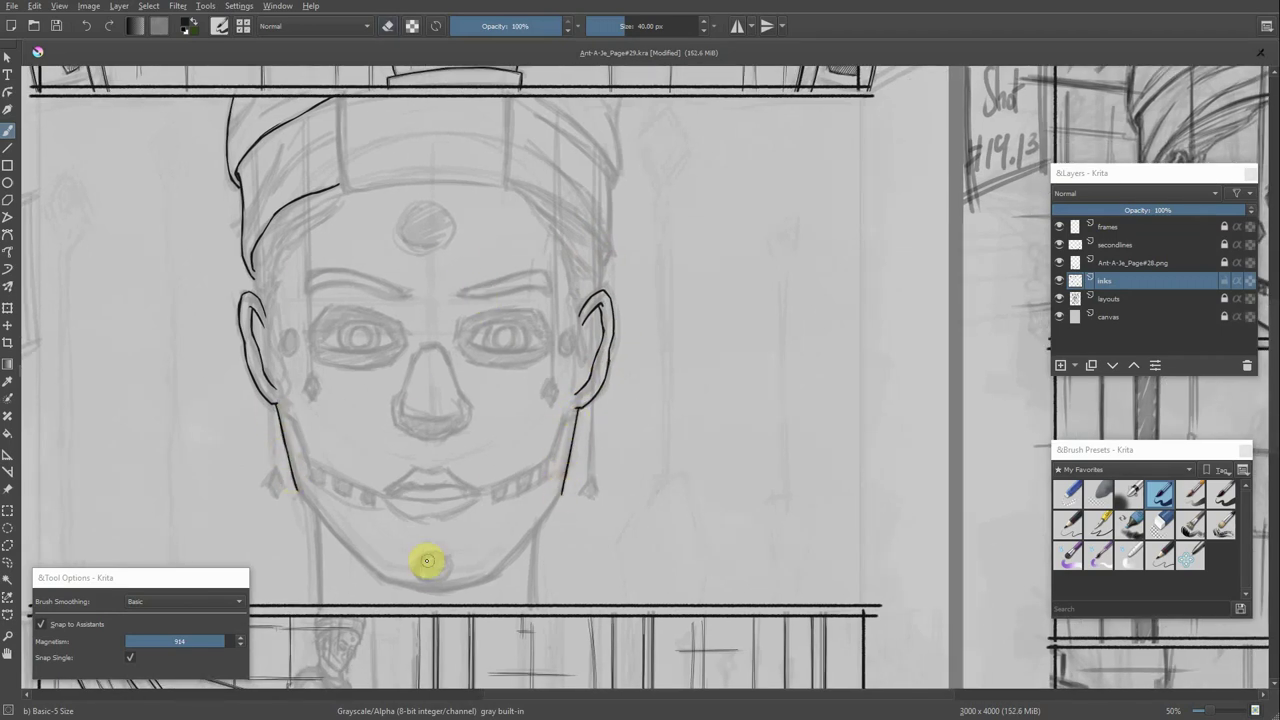
pyautogui.moveTo(562, 493); pyautogui.dragTo(511, 557)
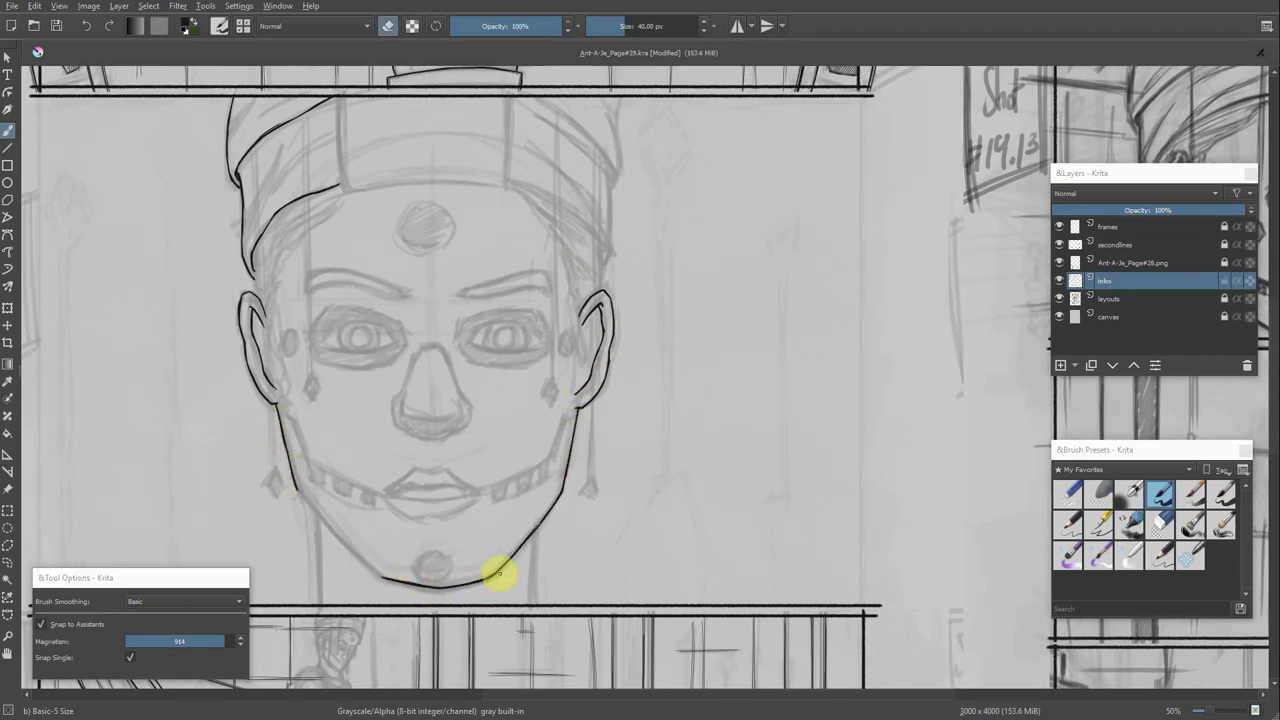
# Erase a stray stroke in eraser mode, then start outlining the right eye.
pyautogui.press('e')
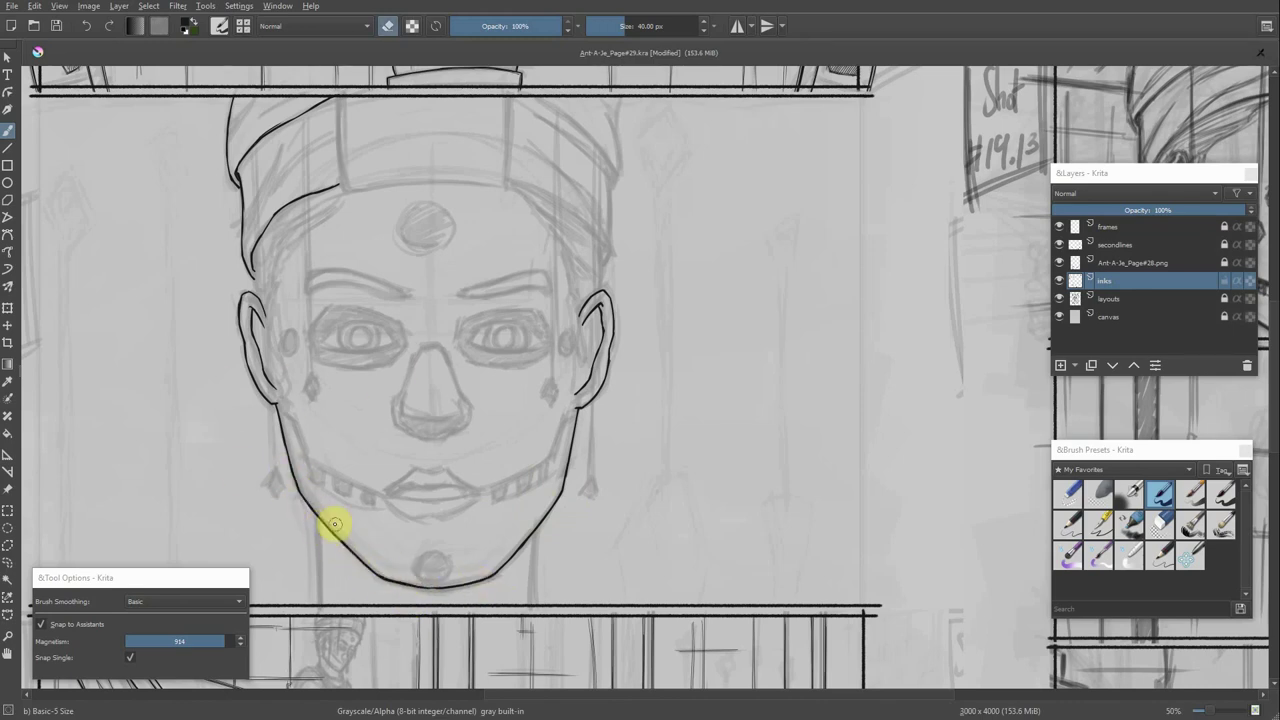
pyautogui.press('e')
pyautogui.scroll(-3, 494, 424)
pyautogui.scroll(2, 487, 447)
pyautogui.moveTo(548, 312); pyautogui.dragTo(513, 318)
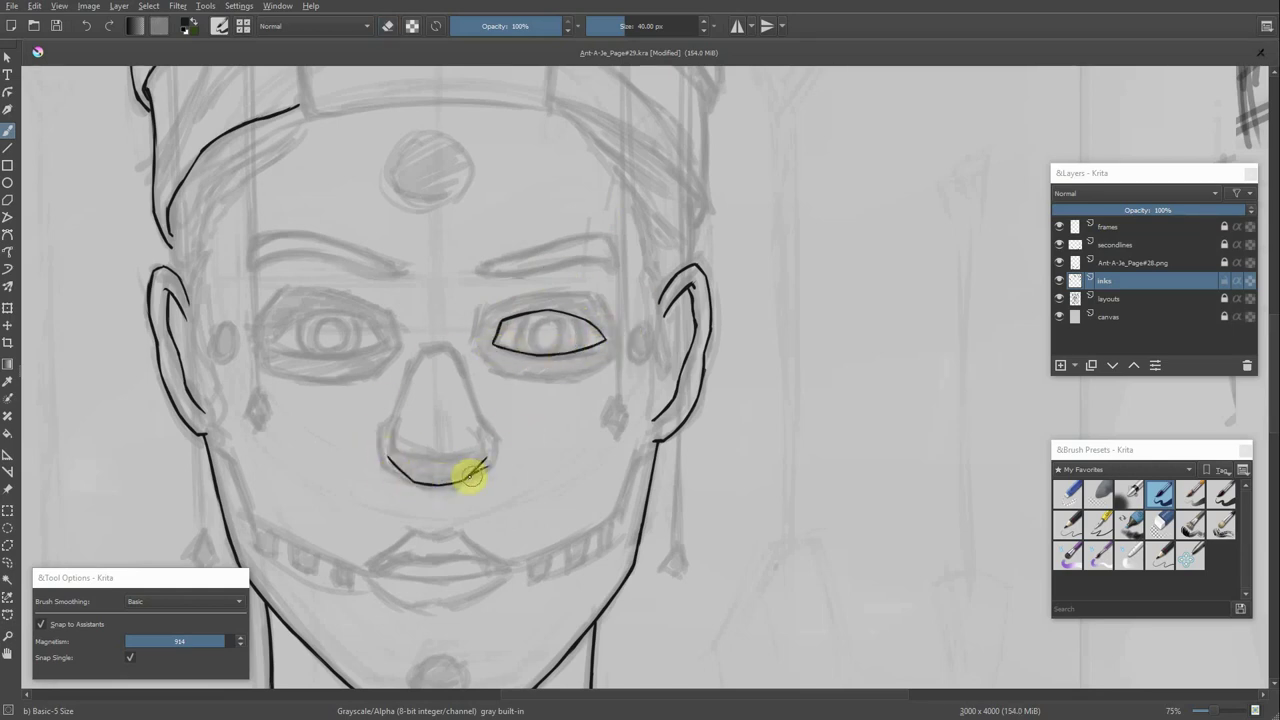
# Copy the inked eye, paste a mirrored copy for the left eye, and add its lashes.
pyautogui.scroll(1, 432, 219)
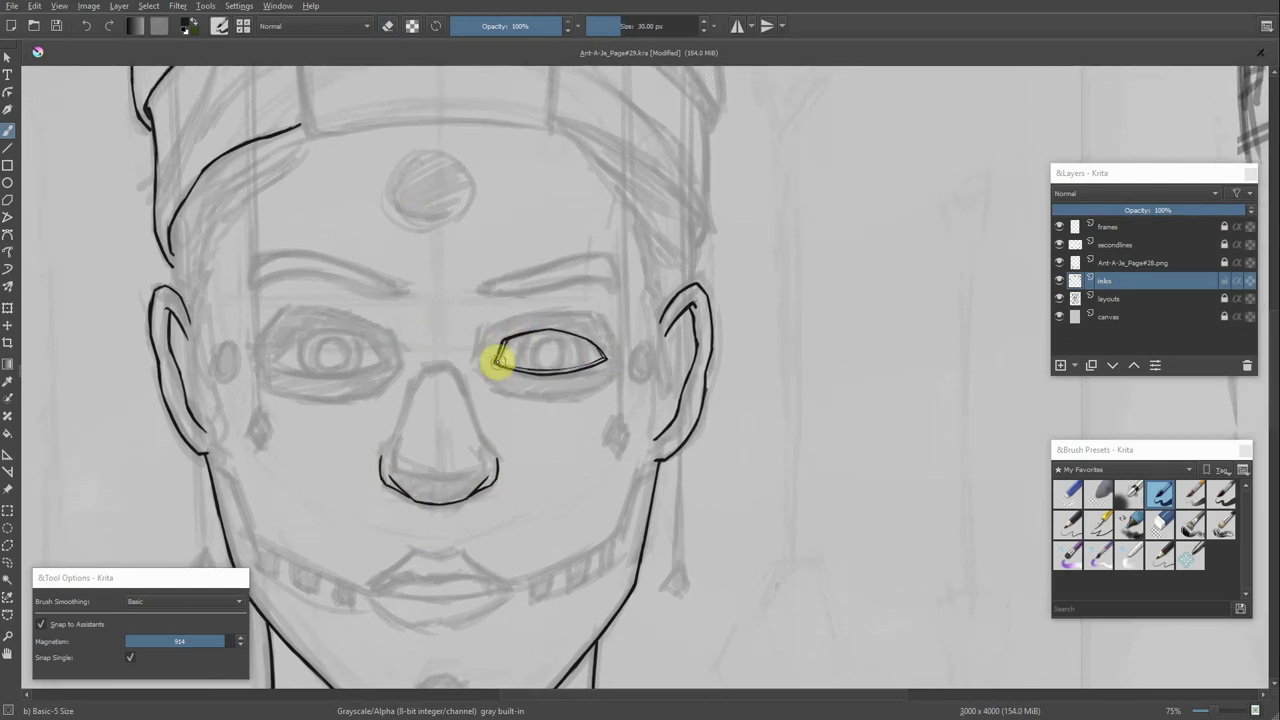
pyautogui.click(119, 6)
pyautogui.click(160, 157)
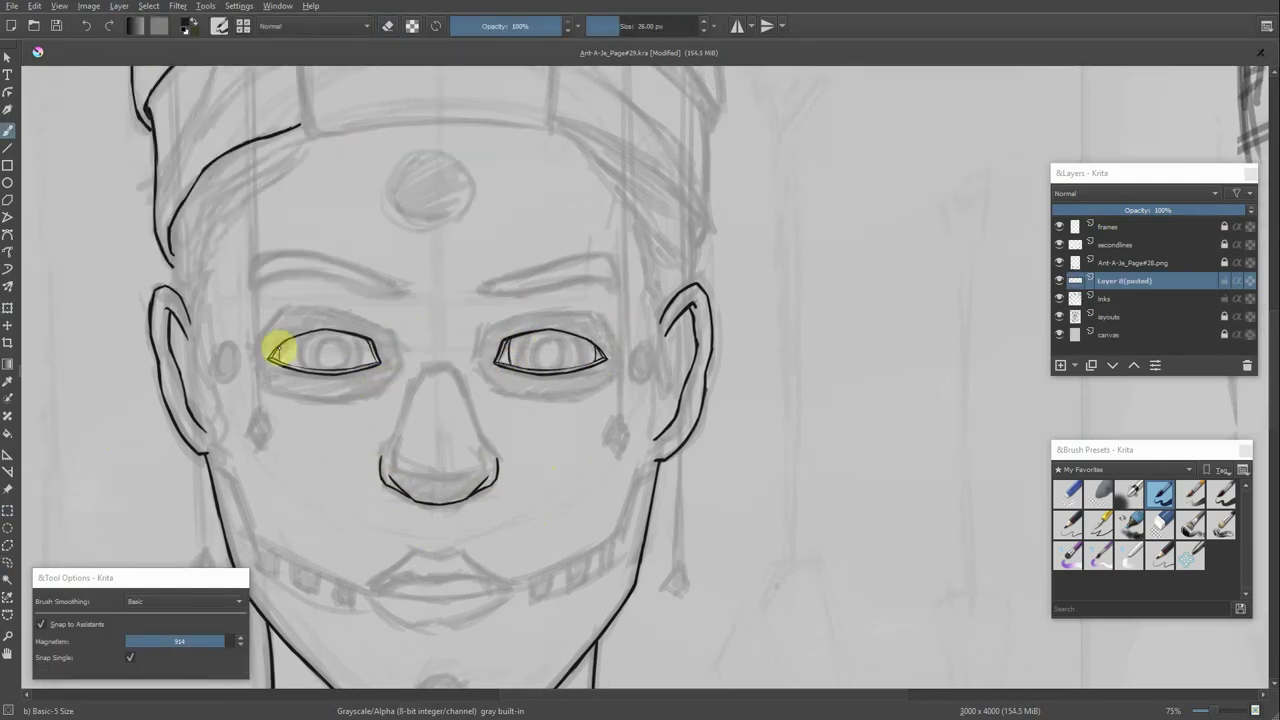
pyautogui.moveTo(282, 370); pyautogui.dragTo(228, 405)
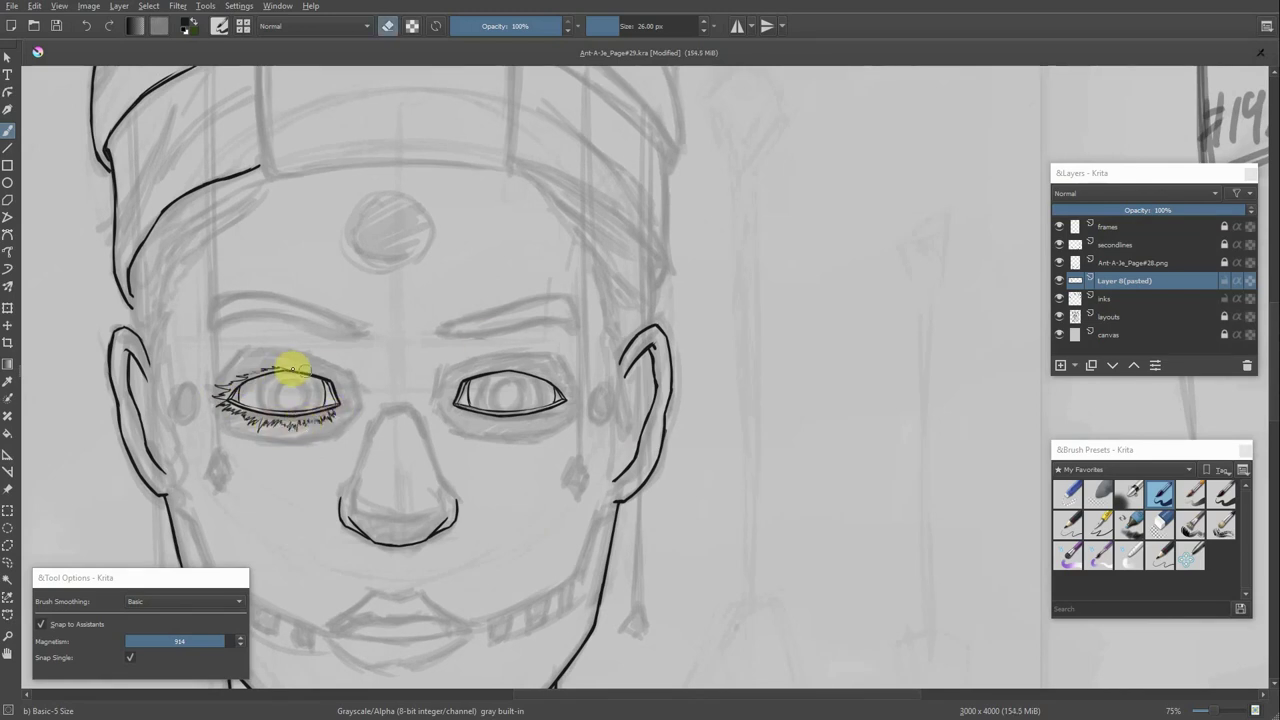
# Ink both eyebrows with a larger brush, then ink the lips.
pyautogui.moveTo(549, 378); pyautogui.dragTo(477, 343)
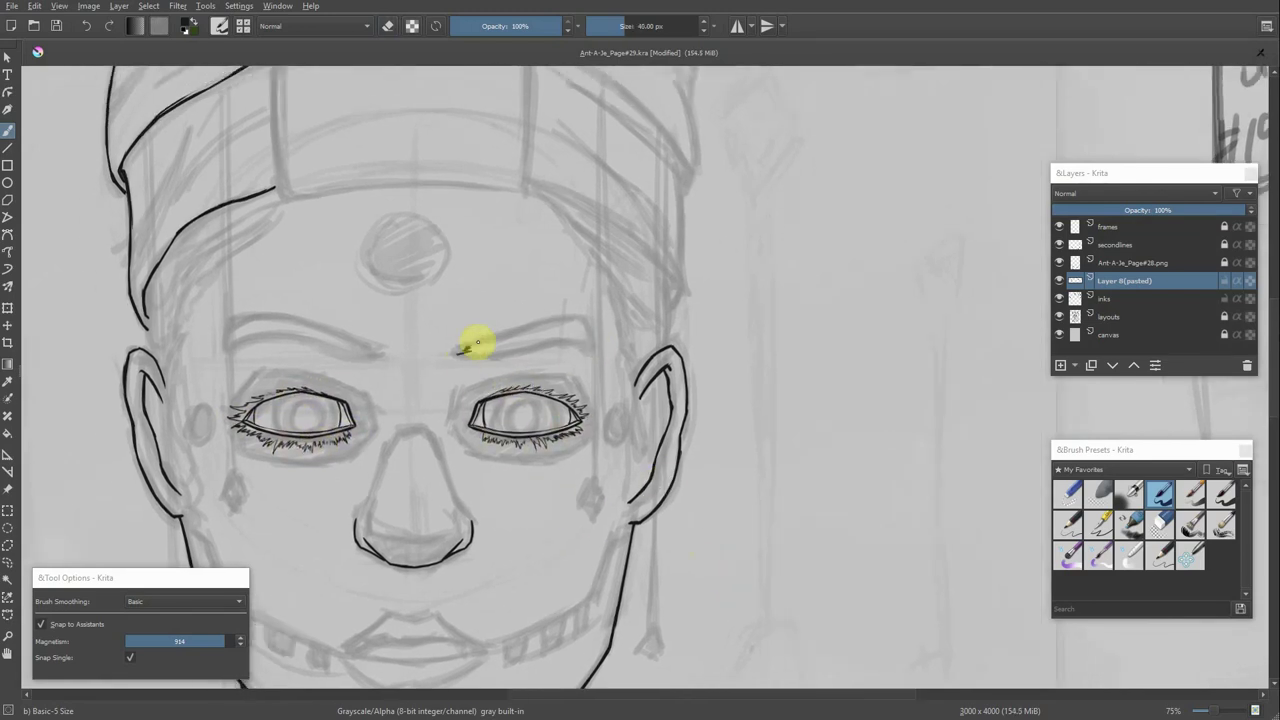
pyautogui.moveTo(238, 353); pyautogui.dragTo(255, 343)
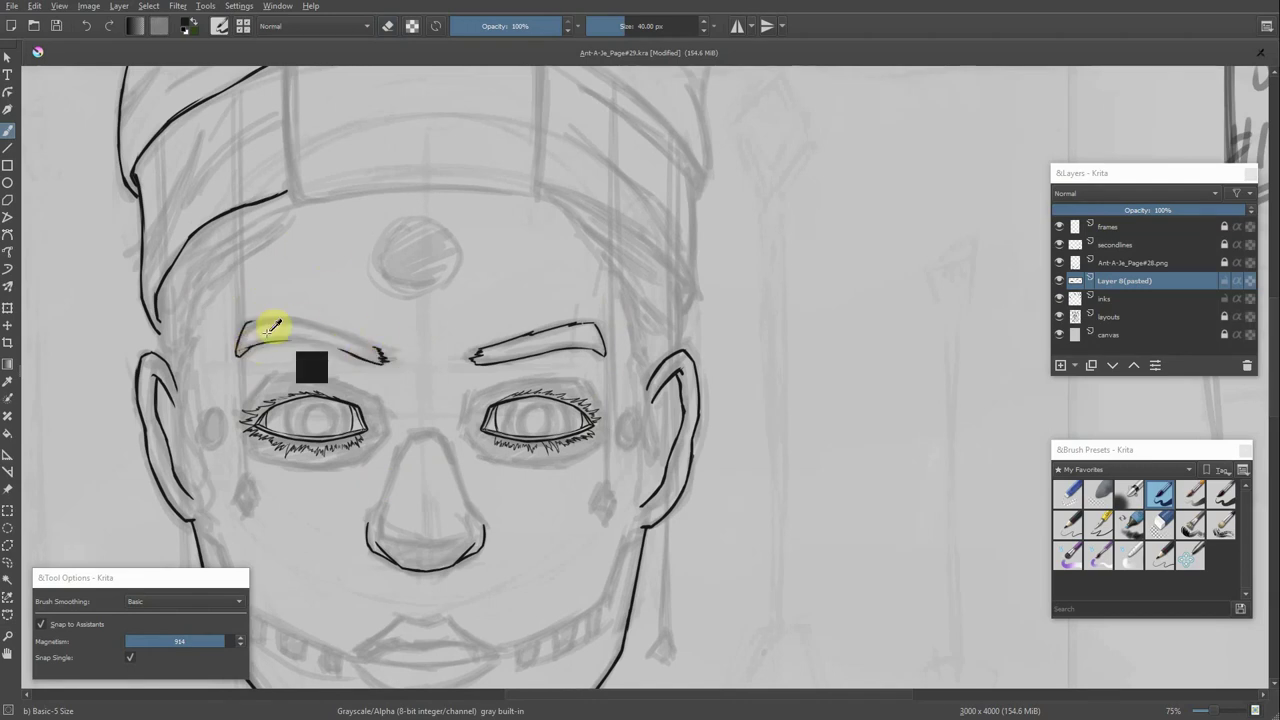
pyautogui.moveTo(280, 305)
pyautogui.mouseDown()
pyautogui.moveTo(666, 354)
pyautogui.moveTo(554, 383)
pyautogui.mouseUp()
pyautogui.moveTo(613, 435); pyautogui.dragTo(575, 440)
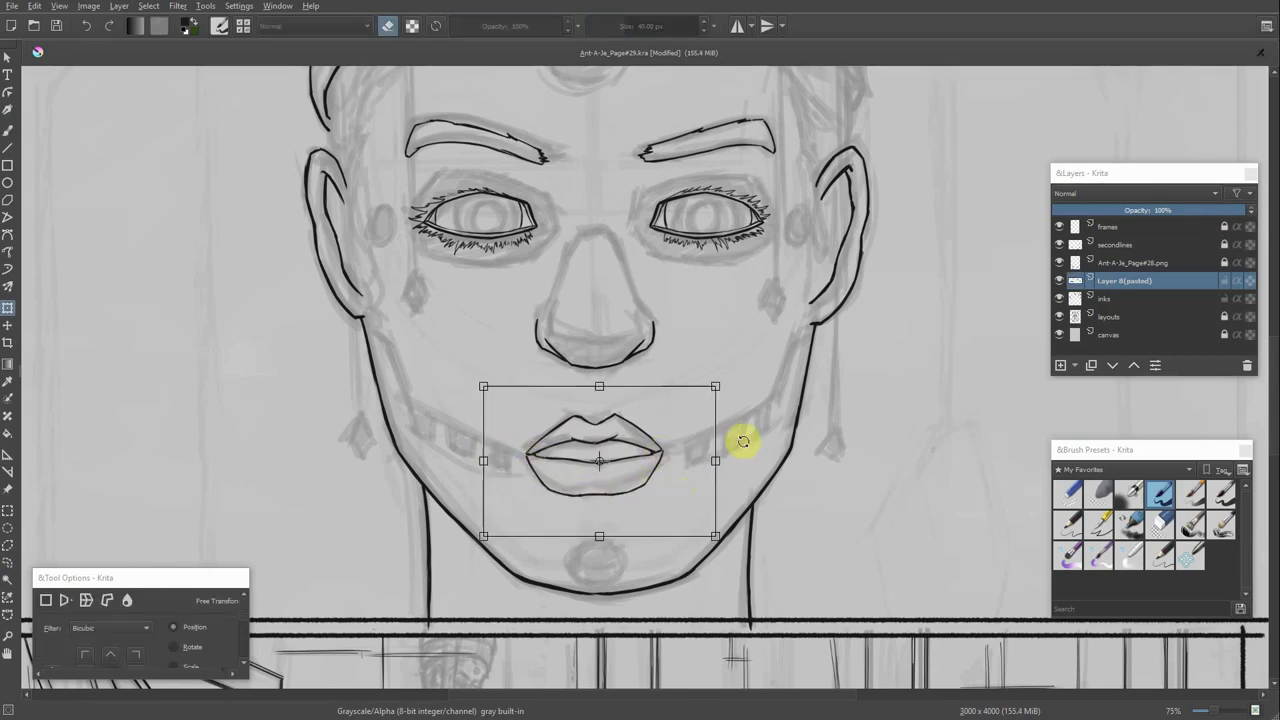
# Ink both vertical sides of the turban's front band and its edge down from the panel border.
pyautogui.scroll(5, 740, 437)
pyautogui.moveTo(369, 90); pyautogui.dragTo(381, 240)
pyautogui.moveTo(630, 90); pyautogui.dragTo(620, 235)
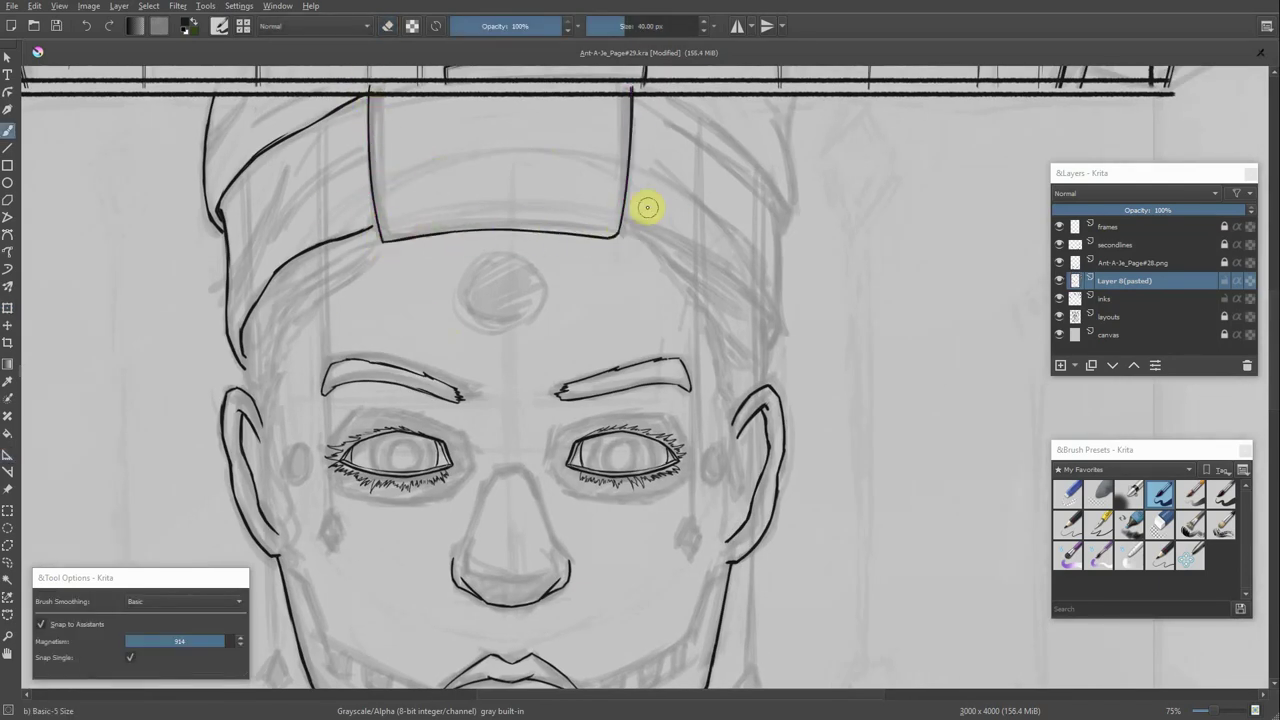
pyautogui.hscroll(5, 339, 236)
pyautogui.moveTo(518, 126); pyautogui.dragTo(620, 222)
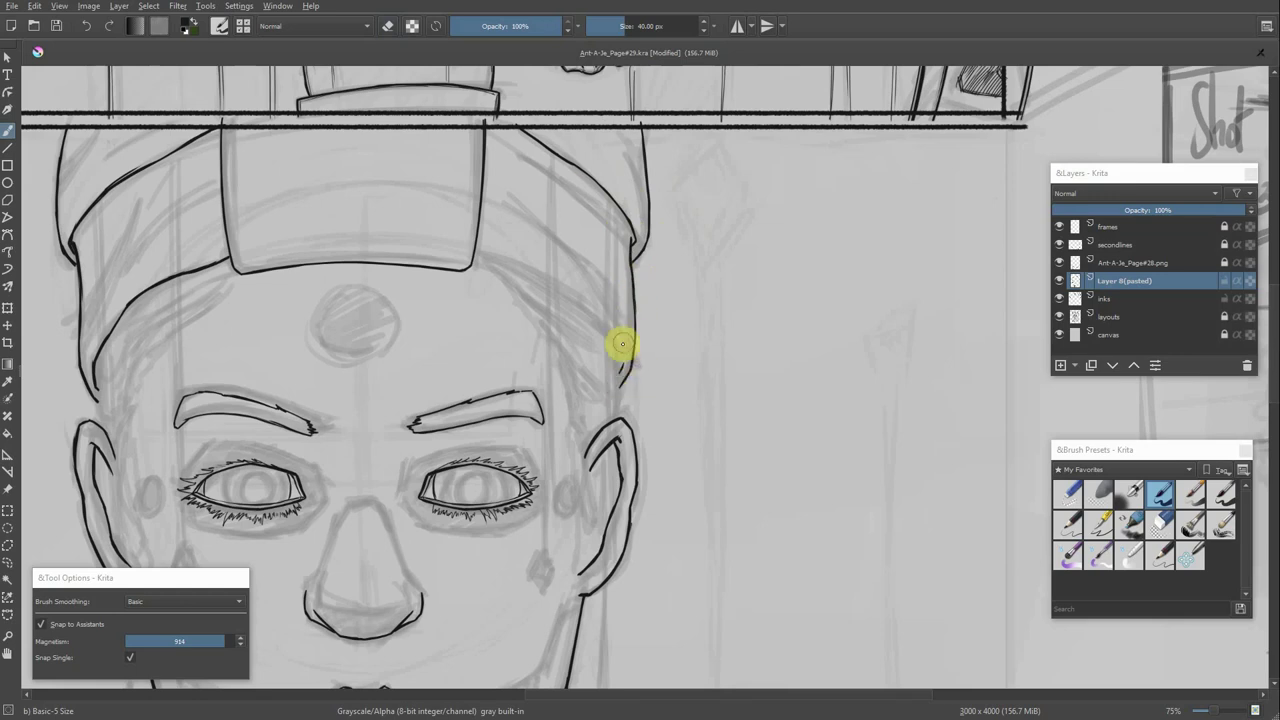
# Add a fresh layer and place an ellipse guide over the left eye.
pyautogui.scroll(-2, 826, 268)
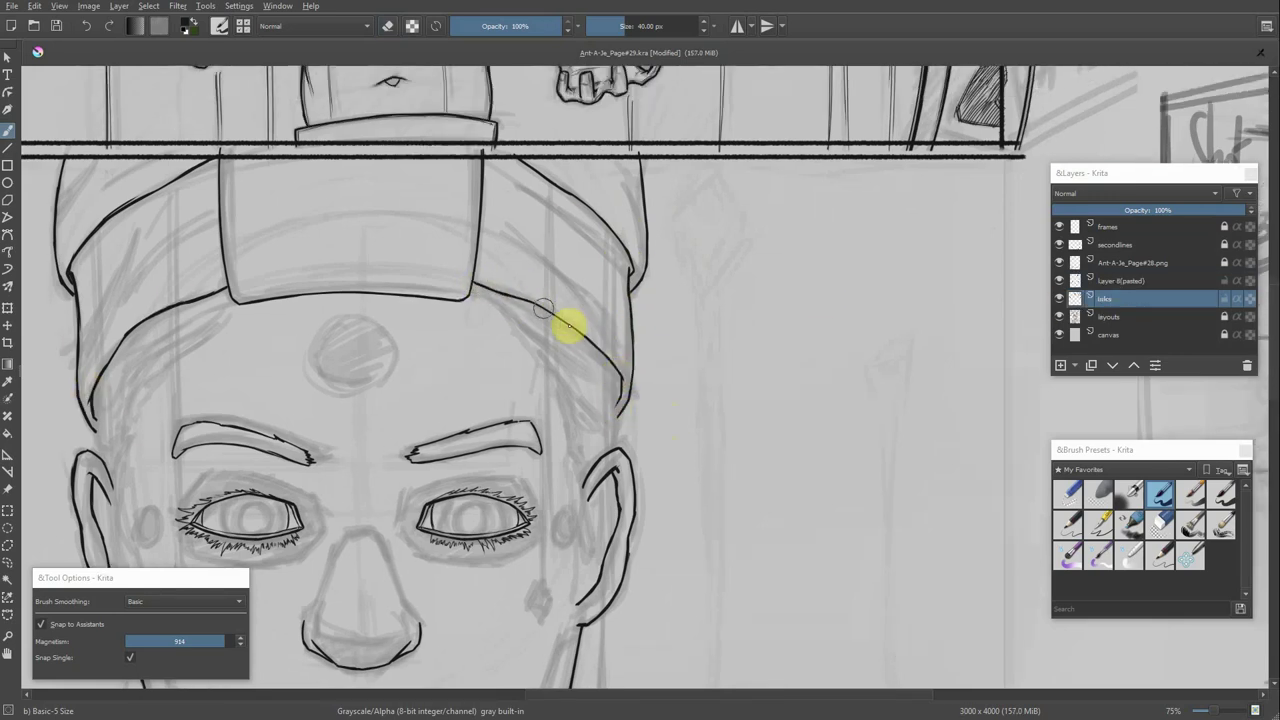
pyautogui.hscroll(-5, 571, 329)
pyautogui.click(380, 491)
pyautogui.moveTo(380, 491)
pyautogui.mouseDown()
pyautogui.moveTo(375, 432)
pyautogui.moveTo(372, 475)
pyautogui.mouseUp()
# Draw the iris, duplicate it for the other eye and merge the copy down.
pyautogui.press('b')
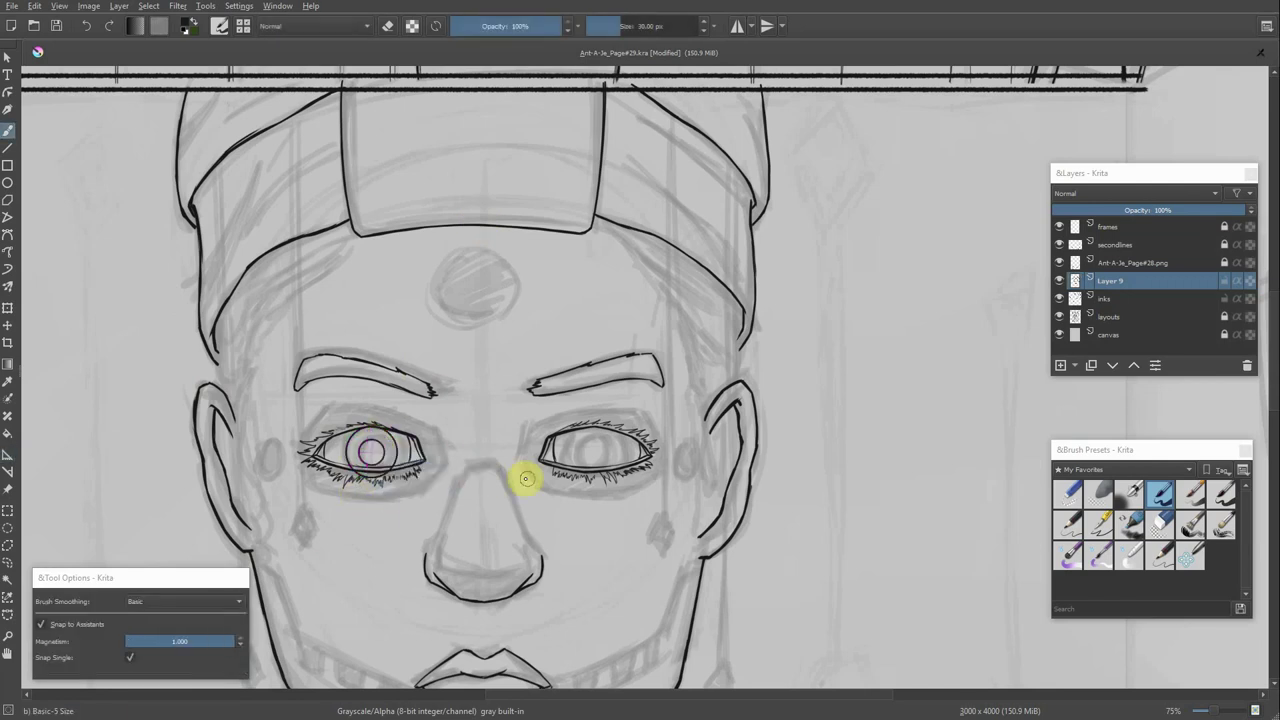
pyautogui.hotkey('ctrl', 'j')
pyautogui.hotkey('ctrl', 'e')
# Ink the hair strands, mirroring the canvas to check proportions and flipping it back.
pyautogui.press(']')
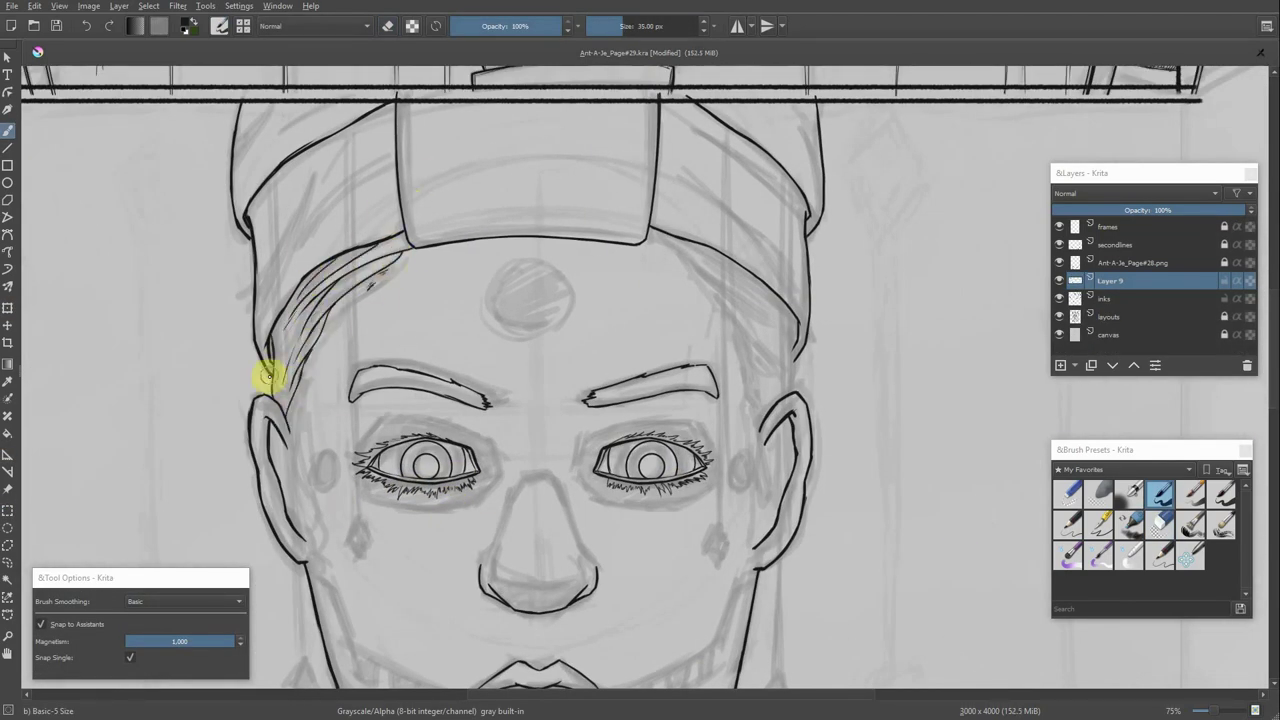
pyautogui.press('m')
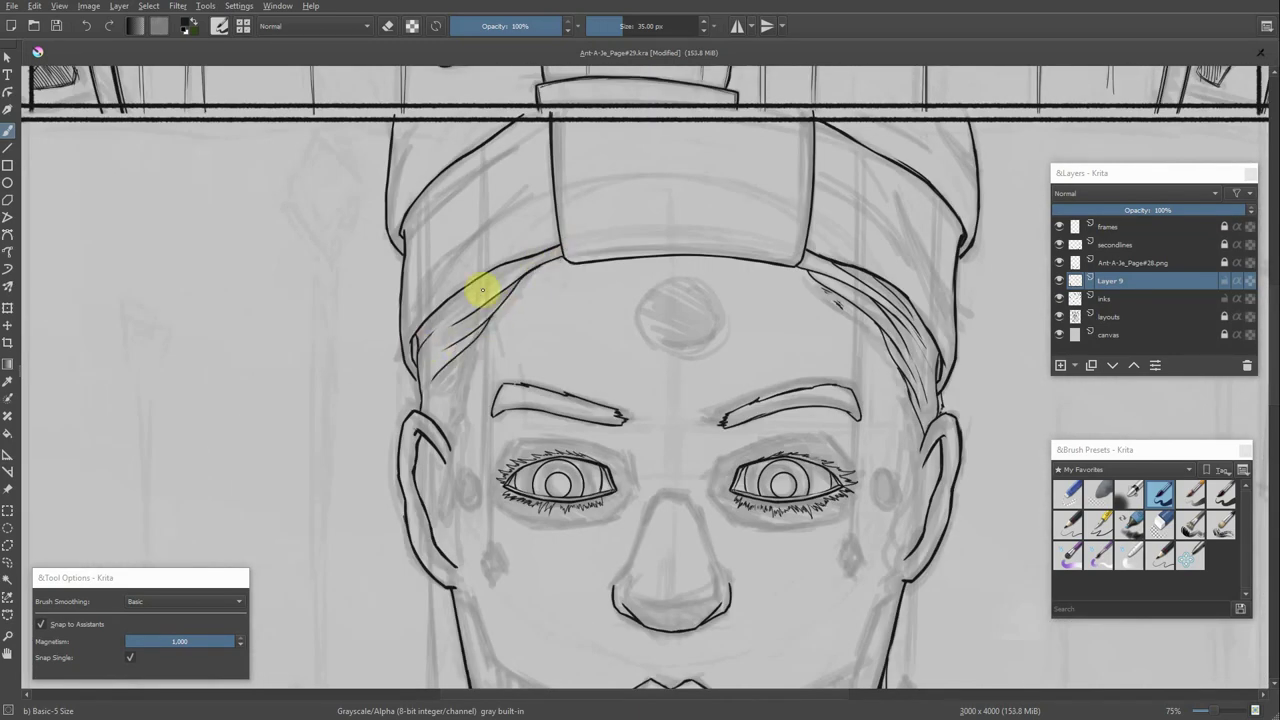
pyautogui.moveTo(440, 397); pyautogui.dragTo(311, 385)
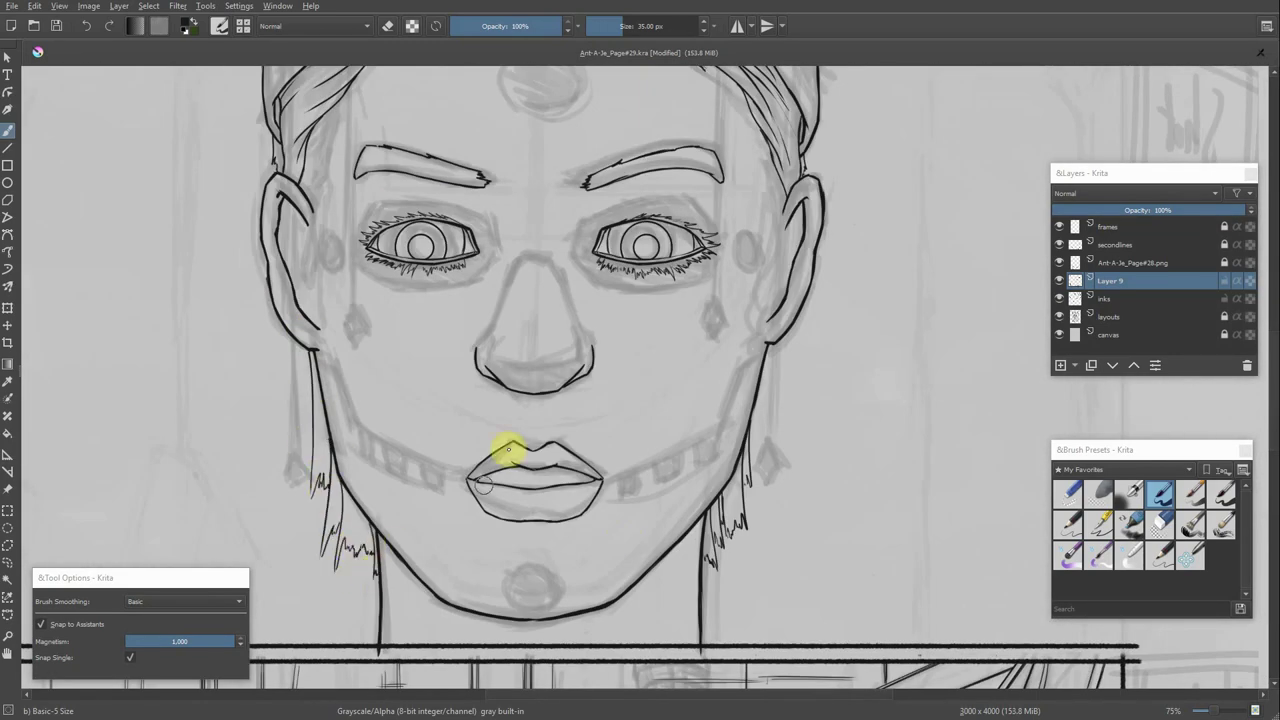
pyautogui.press('[')
pyautogui.press('m')
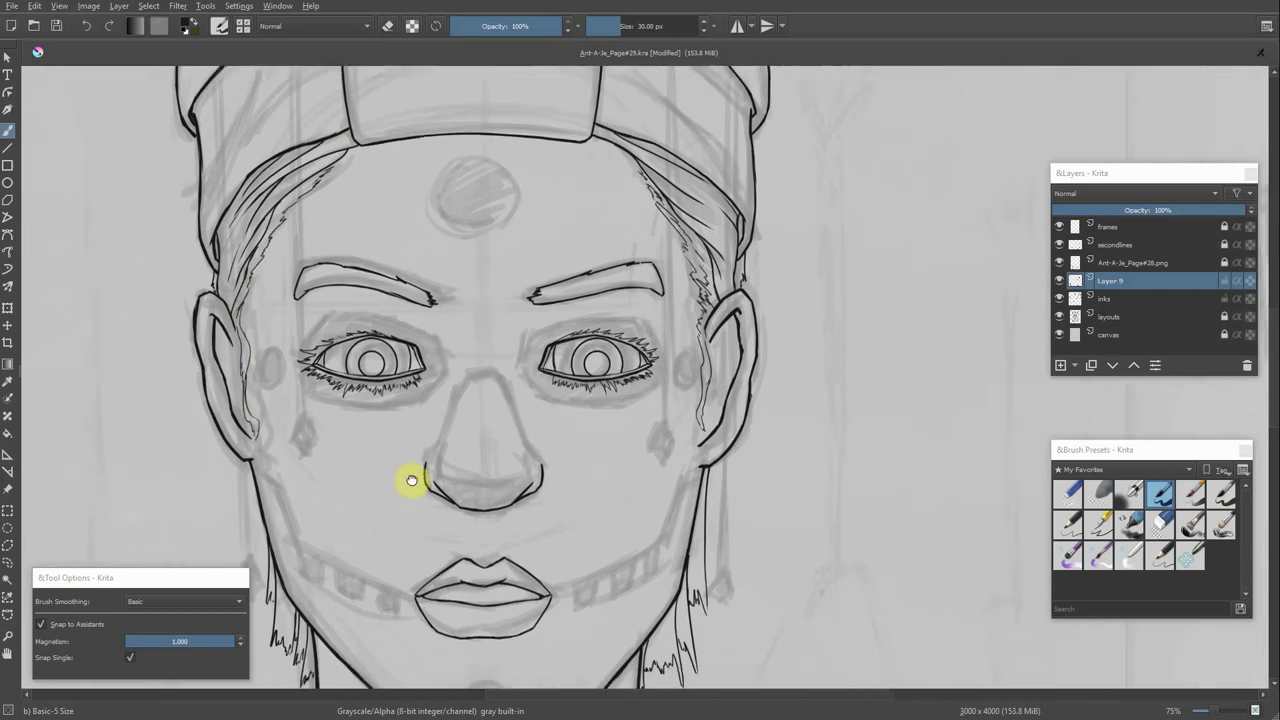
# Save the document and merge the new lines into the inks layer.
pyautogui.hotkey('ctrl', 's')
pyautogui.hotkey('ctrl', 'e')
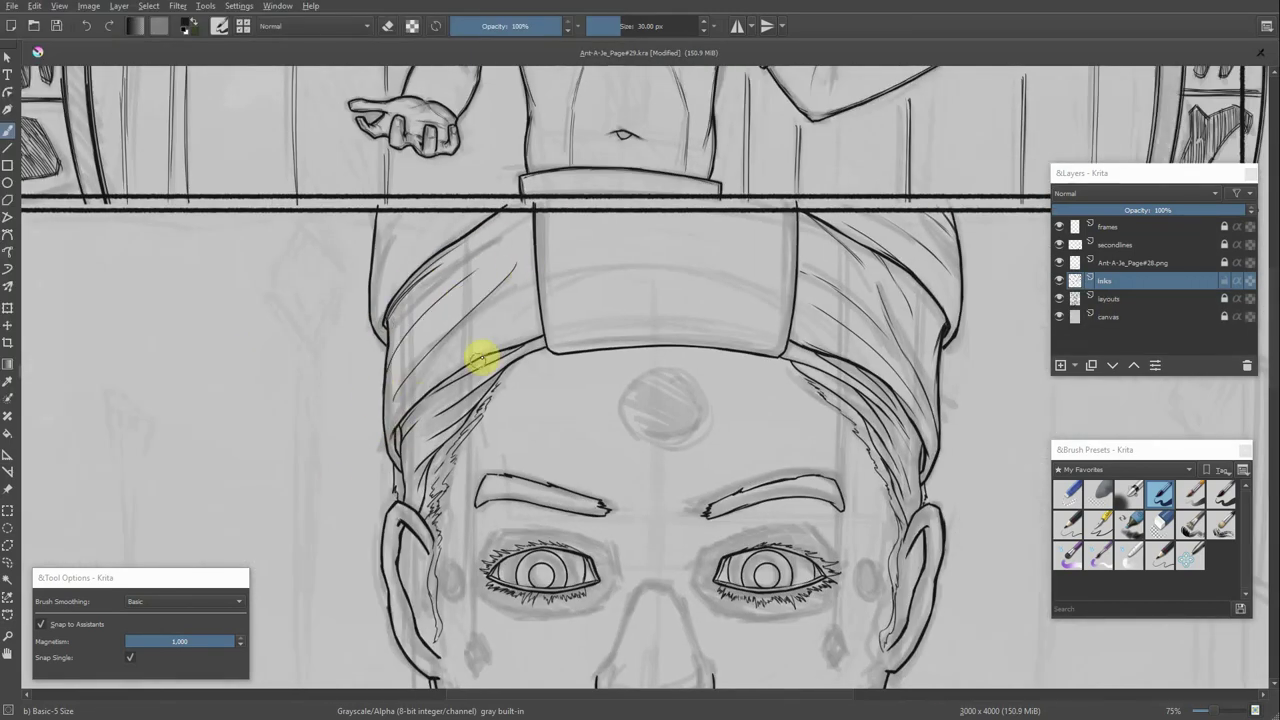
pyautogui.scroll(-5, 586, 477)
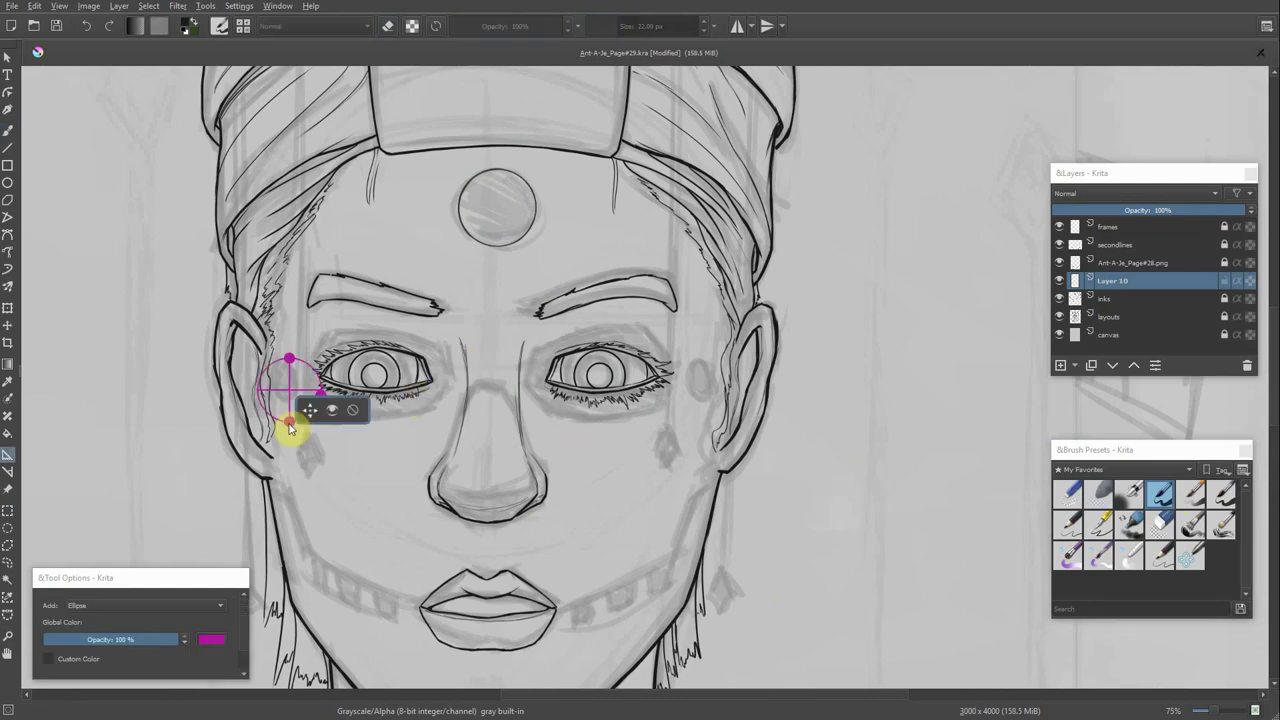
# Duplicate the oval cheek mark to both cheeks and add a curve guide from the right lip corner.
pyautogui.click(151, 14)
pyautogui.hotkey('ctrl', 'v')
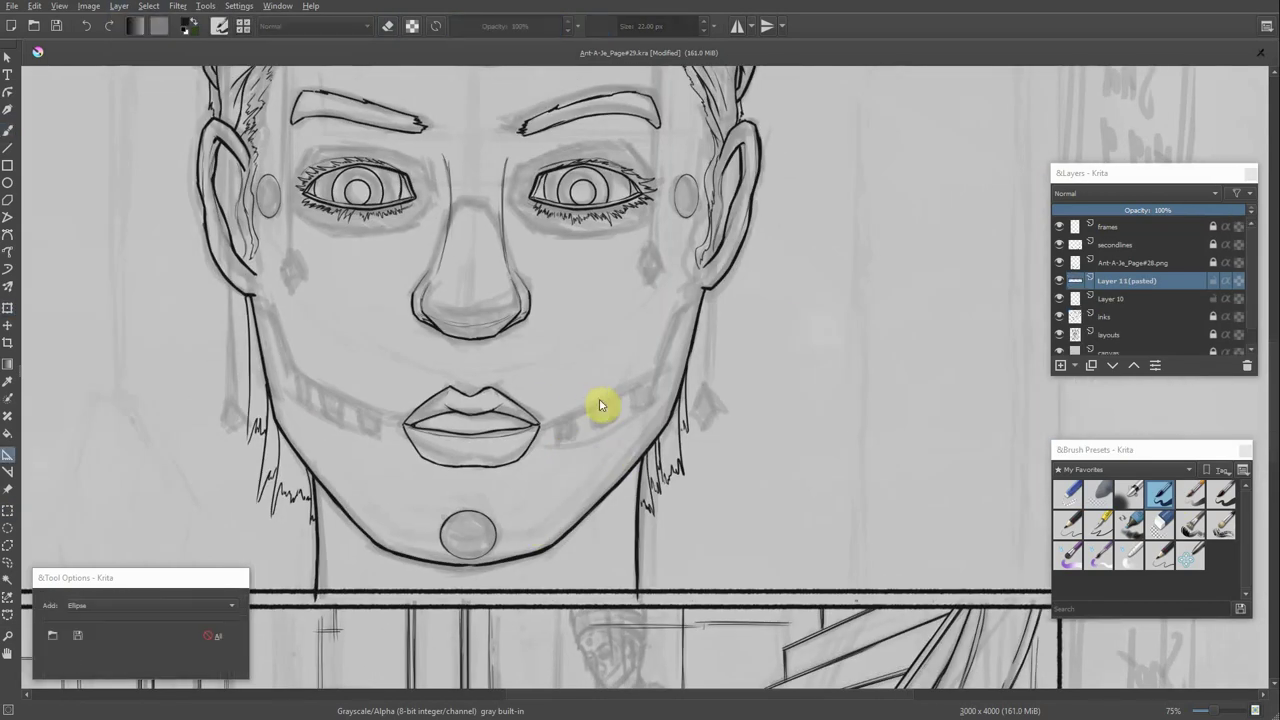
pyautogui.click(150, 605)
pyautogui.click(200, 603)
pyautogui.moveTo(540, 425)
pyautogui.mouseDown()
pyautogui.moveTo(640, 414)
pyautogui.moveTo(663, 428)
pyautogui.moveTo(663, 370)
pyautogui.mouseUp()
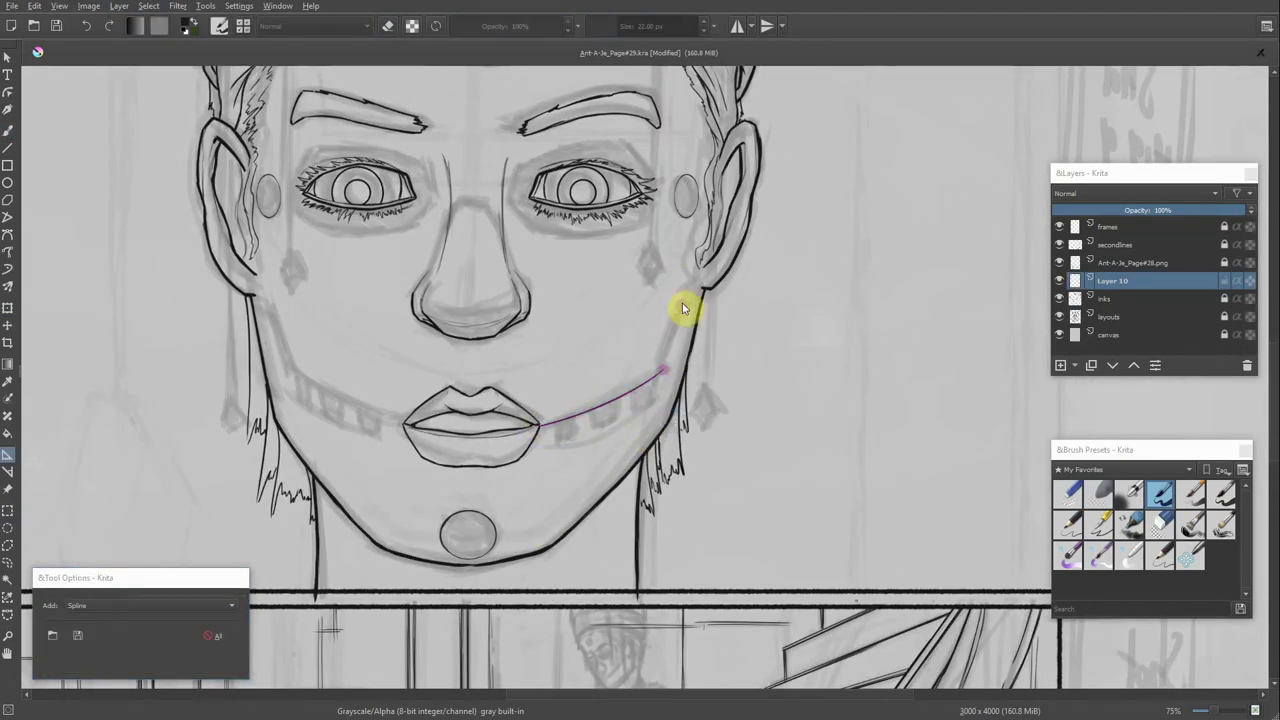
# Add curve guides from the left lip corner up to the jaw and near the chin.
pyautogui.moveTo(405, 425); pyautogui.dragTo(268, 303)
pyautogui.moveTo(309, 391); pyautogui.dragTo(282, 362)
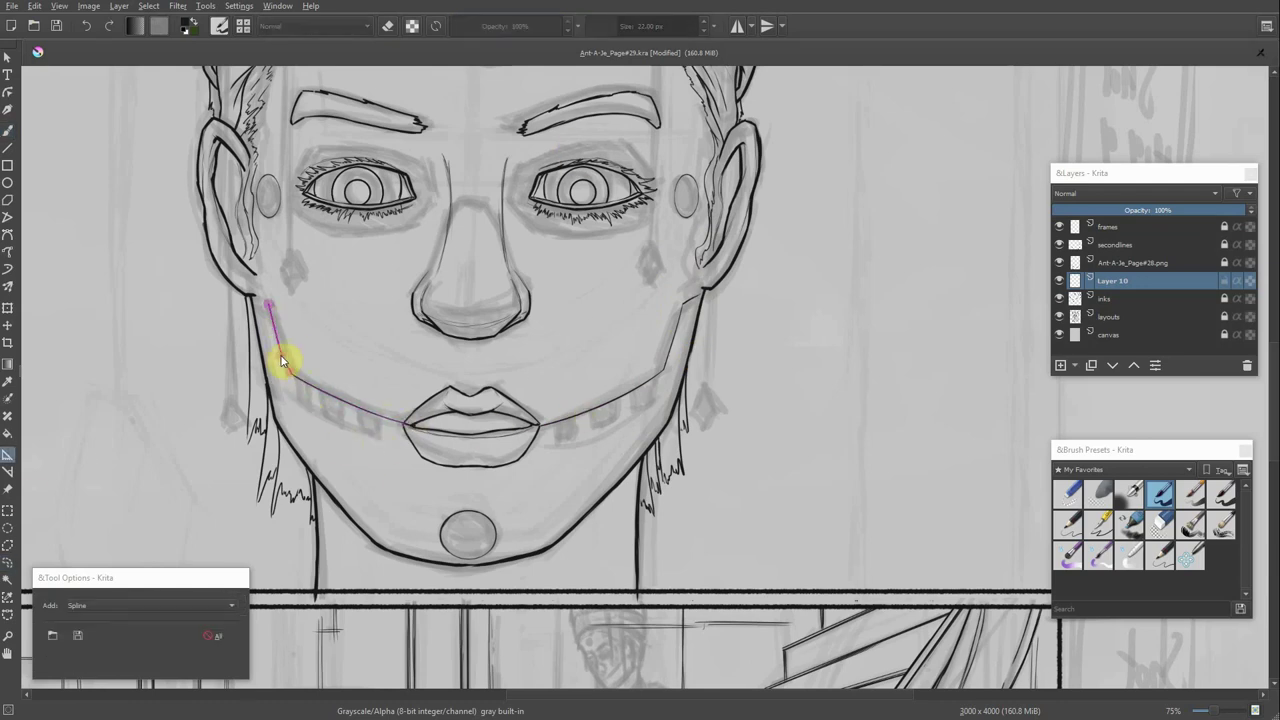
pyautogui.click(282, 362)
pyautogui.scroll(5, 714, 257)
pyautogui.moveTo(655, 510); pyautogui.dragTo(541, 558)
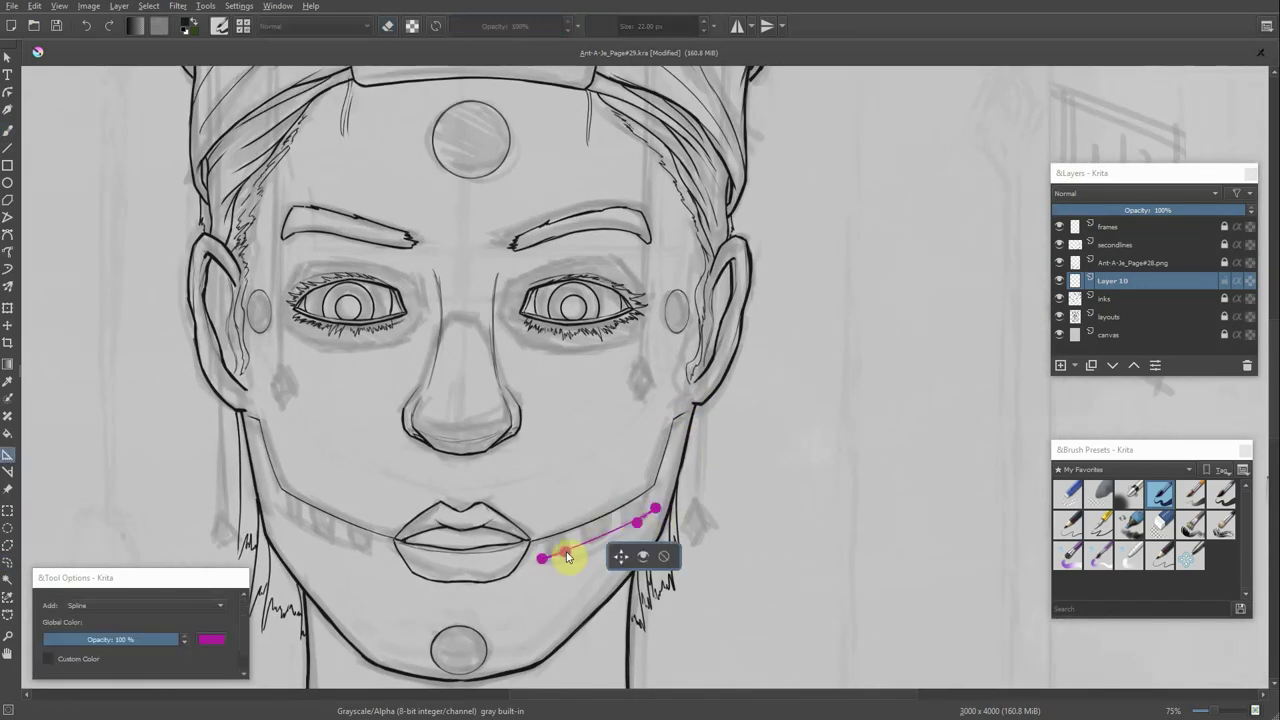
# On a new layer, draw the choker squares along the right jaw and merge into Layer 10.
pyautogui.press('b')
pyautogui.press('Insert')
pyautogui.moveTo(649, 493); pyautogui.dragTo(543, 551)
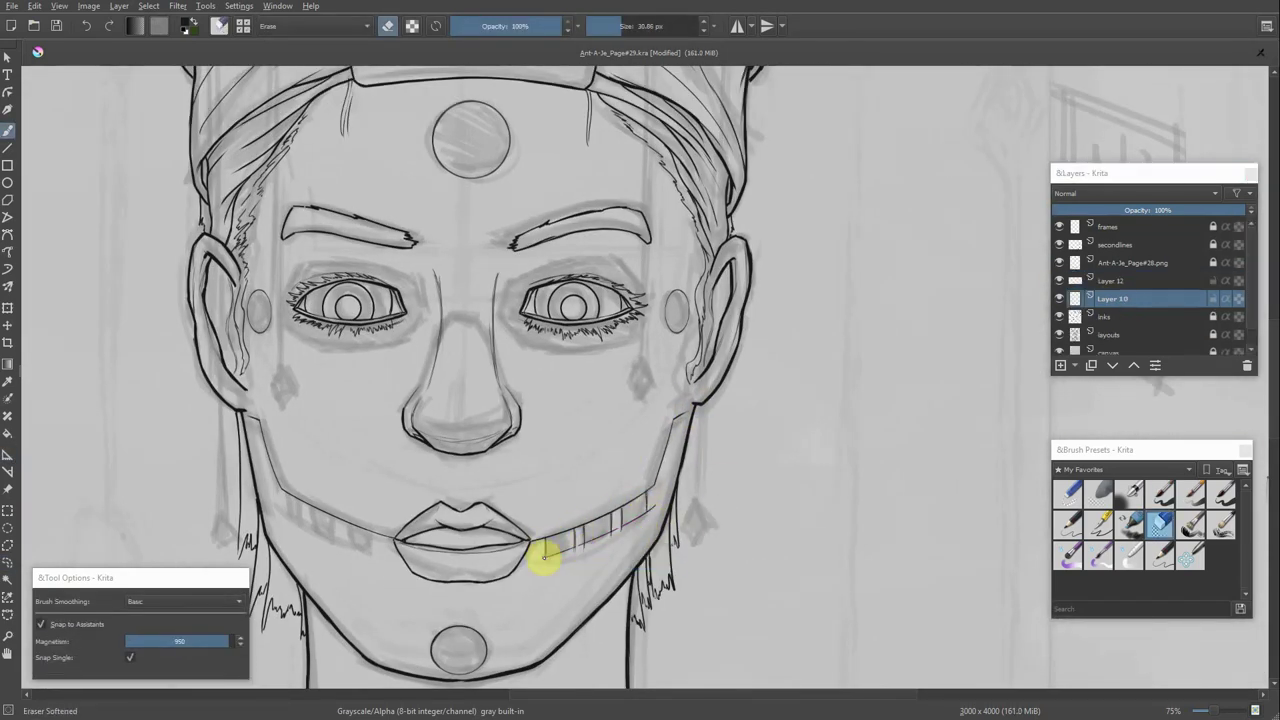
pyautogui.hotkey('ctrl', 'e')
# Copy the choker segment and transform the pasted copy onto the left jaw.
pyautogui.hotkey('ctrl', 'c')
pyautogui.hotkey('ctrl', 'v')
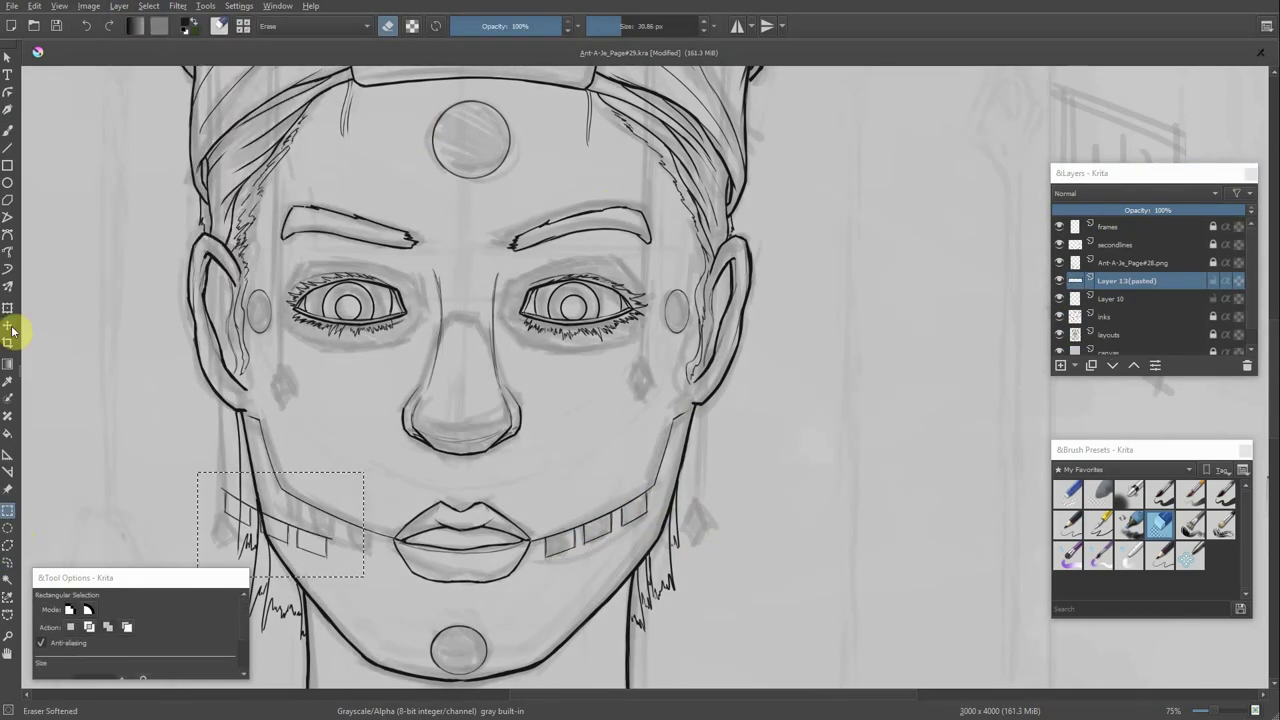
pyautogui.hotkey('ctrl', 't')
pyautogui.moveTo(337, 543); pyautogui.dragTo(286, 486)
pyautogui.press('Return')
# Draw diamond pendants on the left cheek and at the left jaw.
pyautogui.press('b')
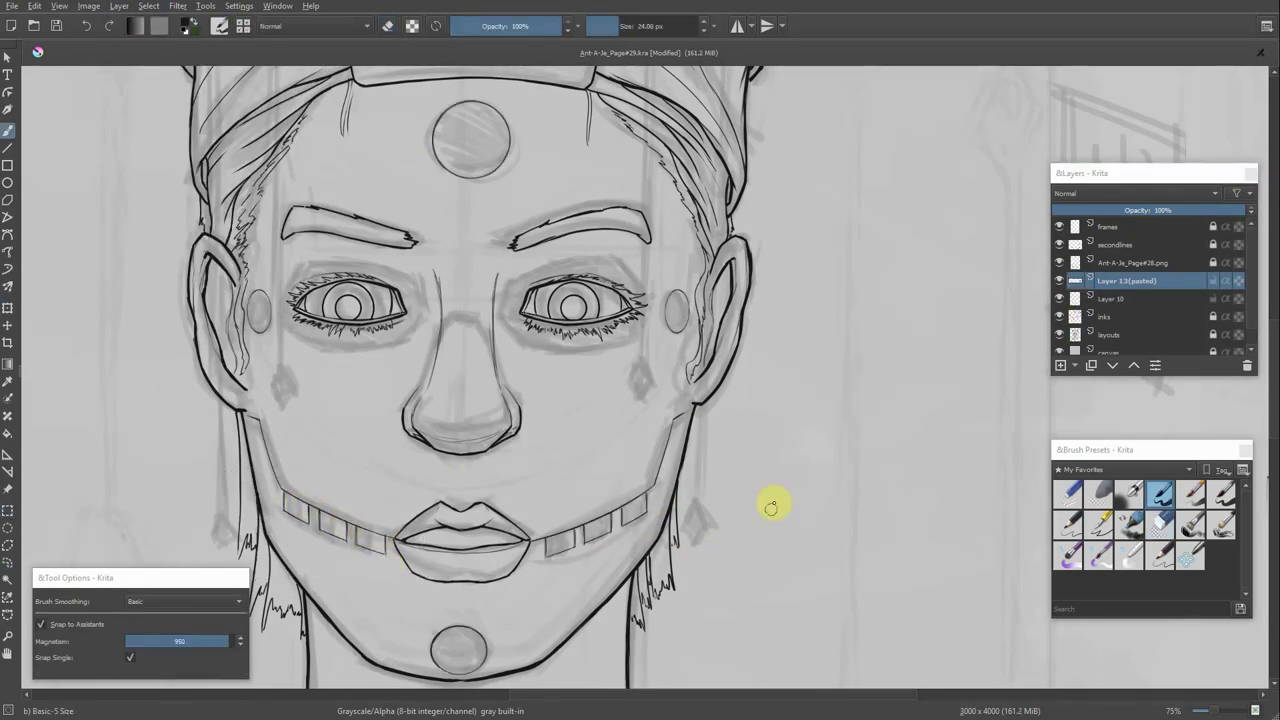
pyautogui.press('/')
pyautogui.moveTo(277, 363); pyautogui.dragTo(342, 328)
pyautogui.moveTo(298, 469); pyautogui.dragTo(290, 500)
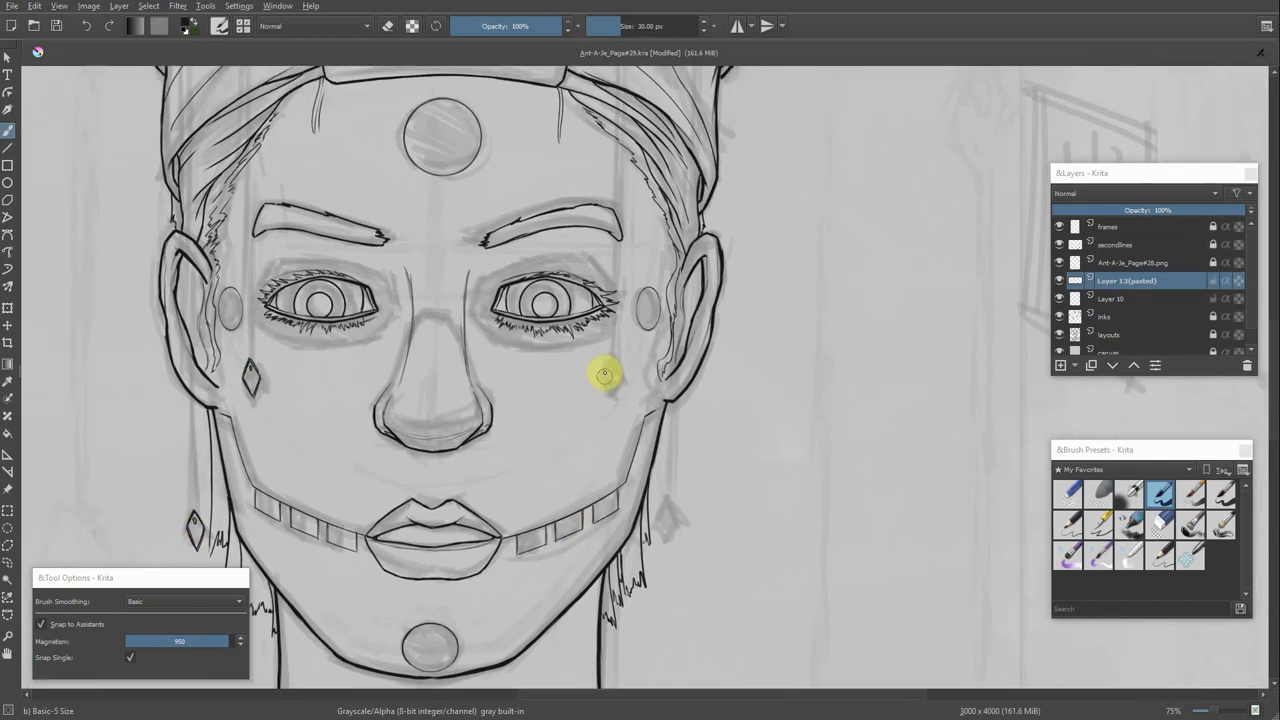
# Place a vertical guide left of the face down to the pendant and draw a string along it.
pyautogui.click(7, 453)
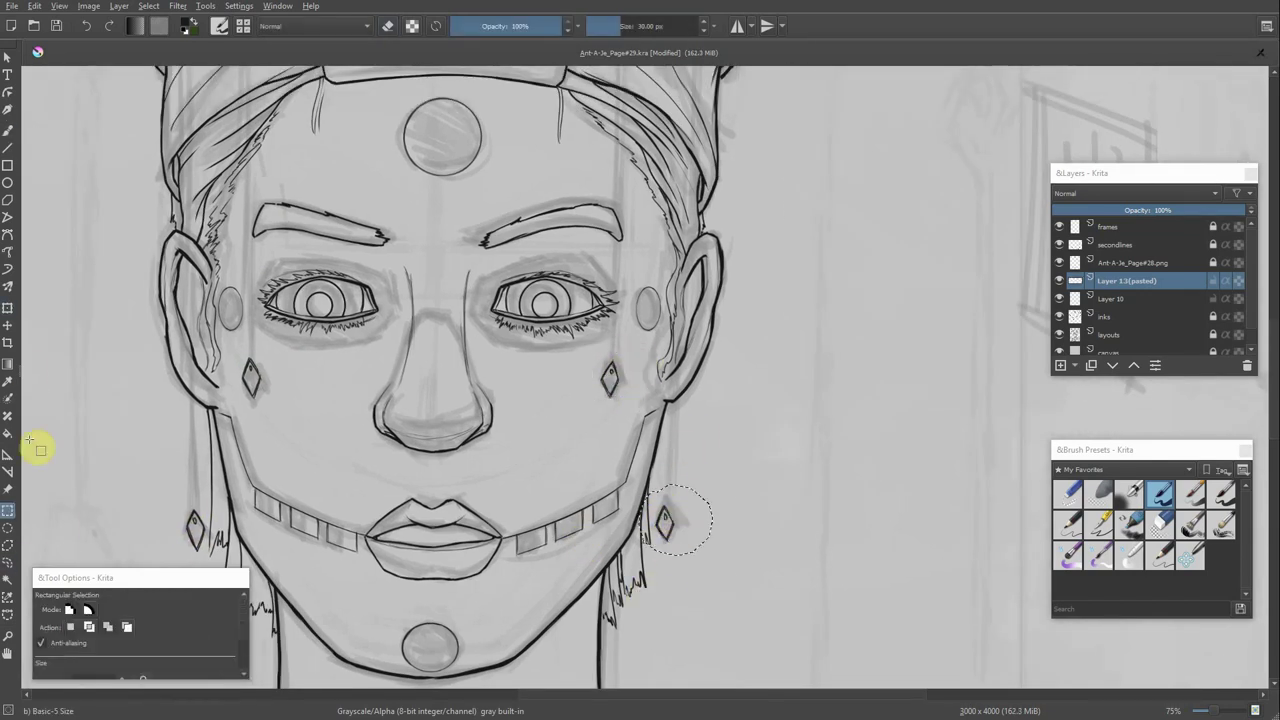
pyautogui.moveTo(300, 521); pyautogui.dragTo(295, 118)
pyautogui.moveTo(340, 333); pyautogui.dragTo(329, 480)
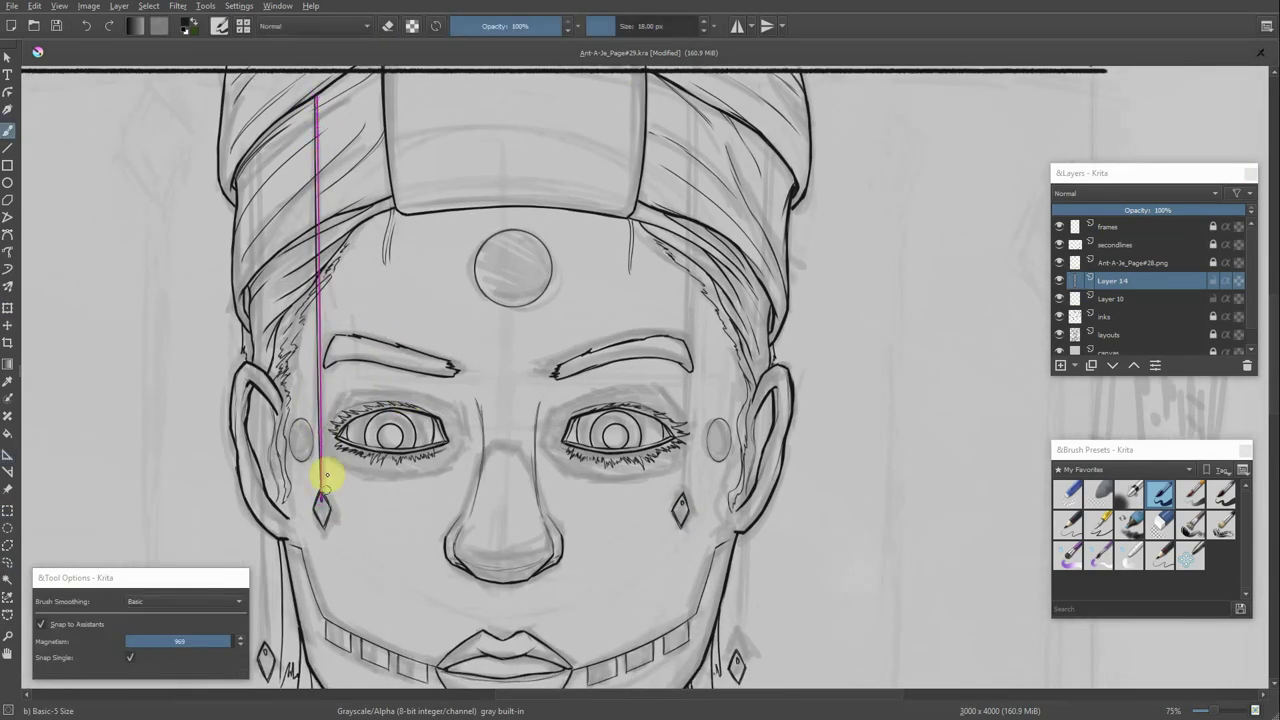
pyautogui.moveTo(266, 249); pyautogui.dragTo(287, 580)
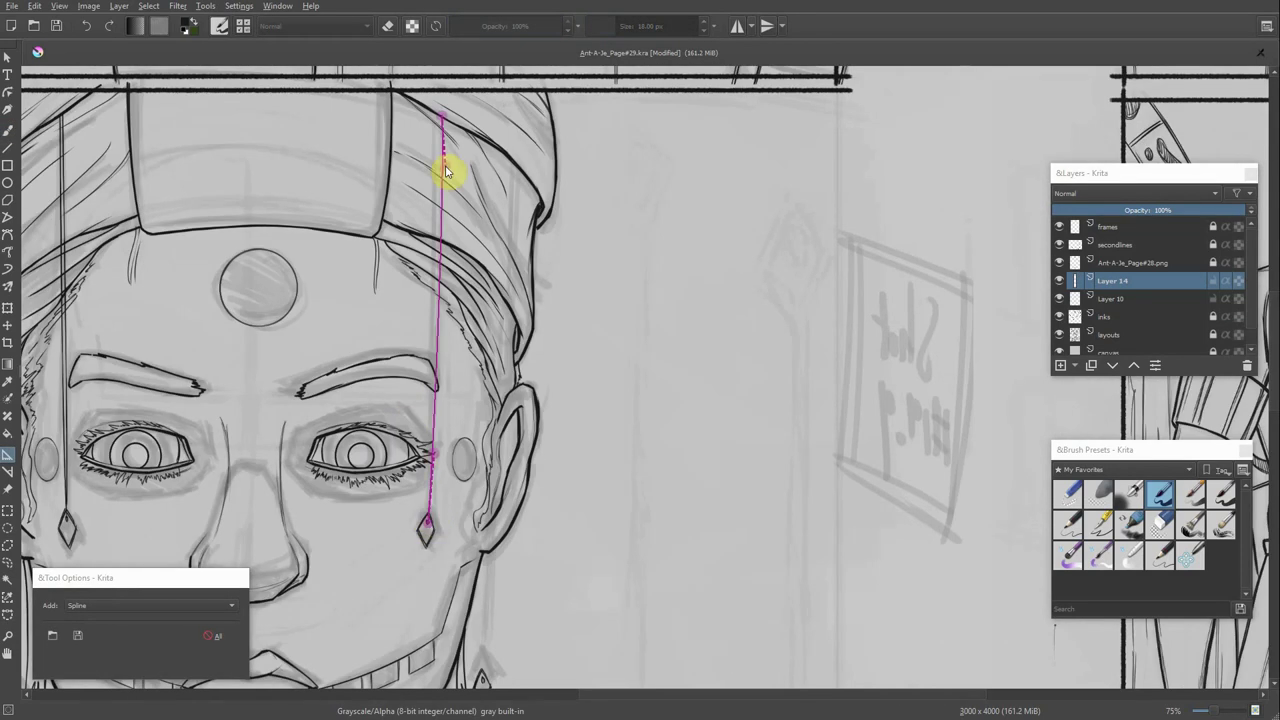
pyautogui.press('b')
pyautogui.moveTo(457, 271); pyautogui.dragTo(432, 515)
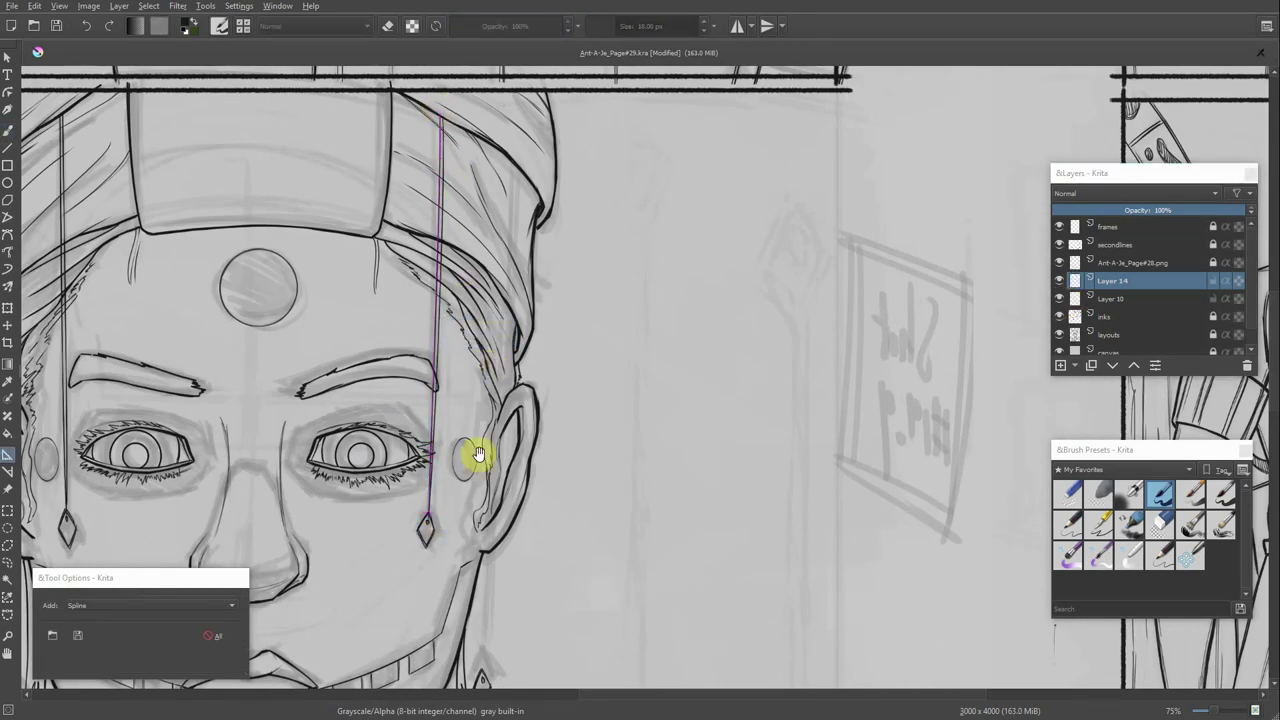
# Add a guide along the right cheek, draw that string and adjust it with Free Transform.
pyautogui.moveTo(809, 129); pyautogui.dragTo(797, 586)
pyautogui.press('b')
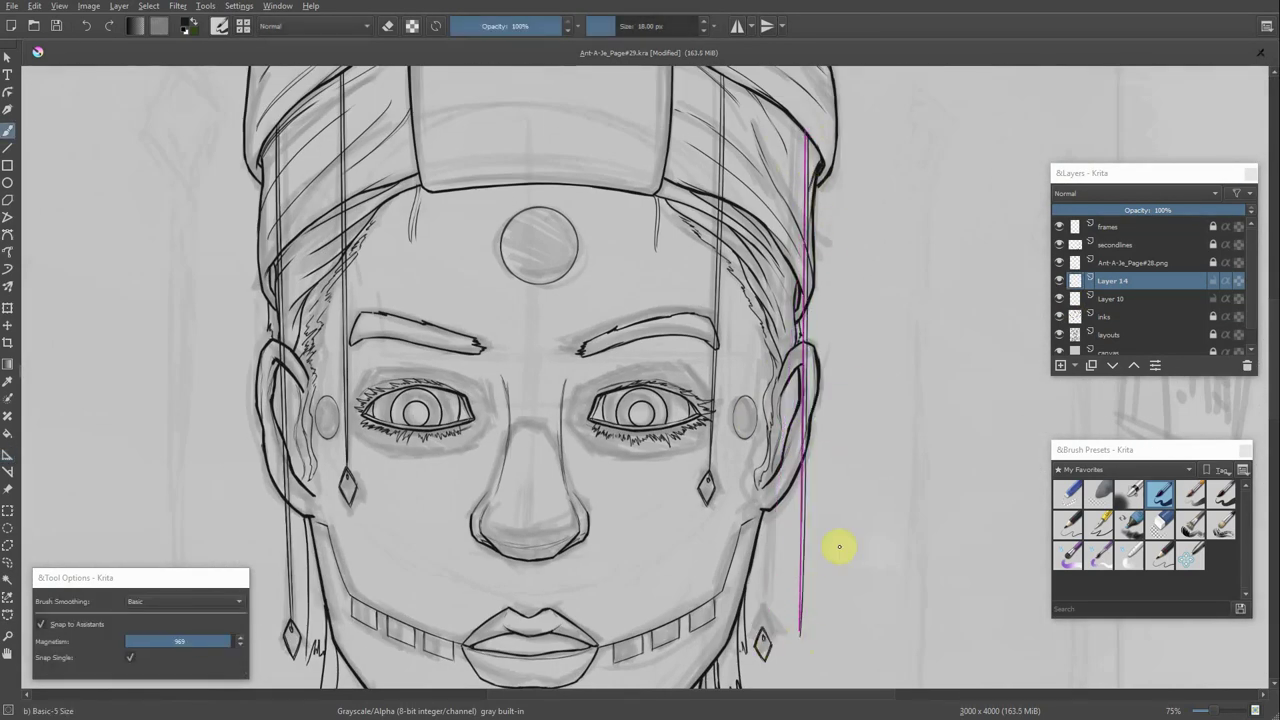
pyautogui.hotkey('ctrl', 't')
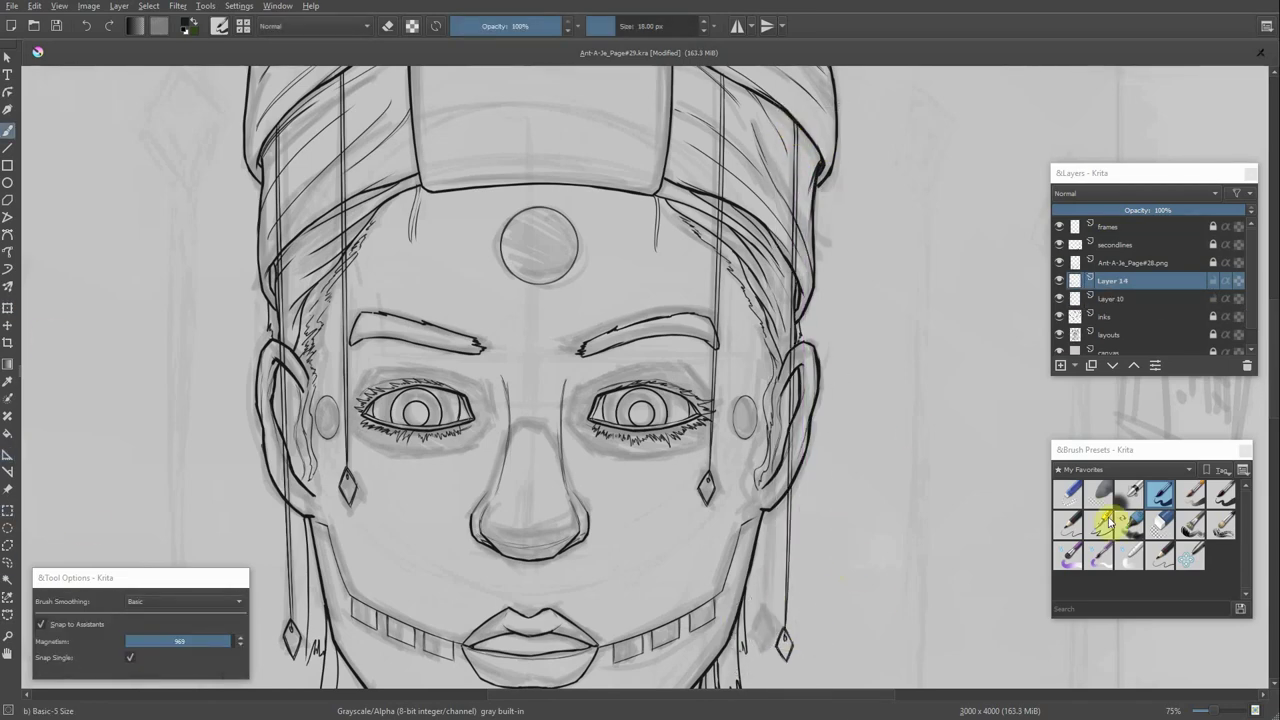
pyautogui.press('pagedown')
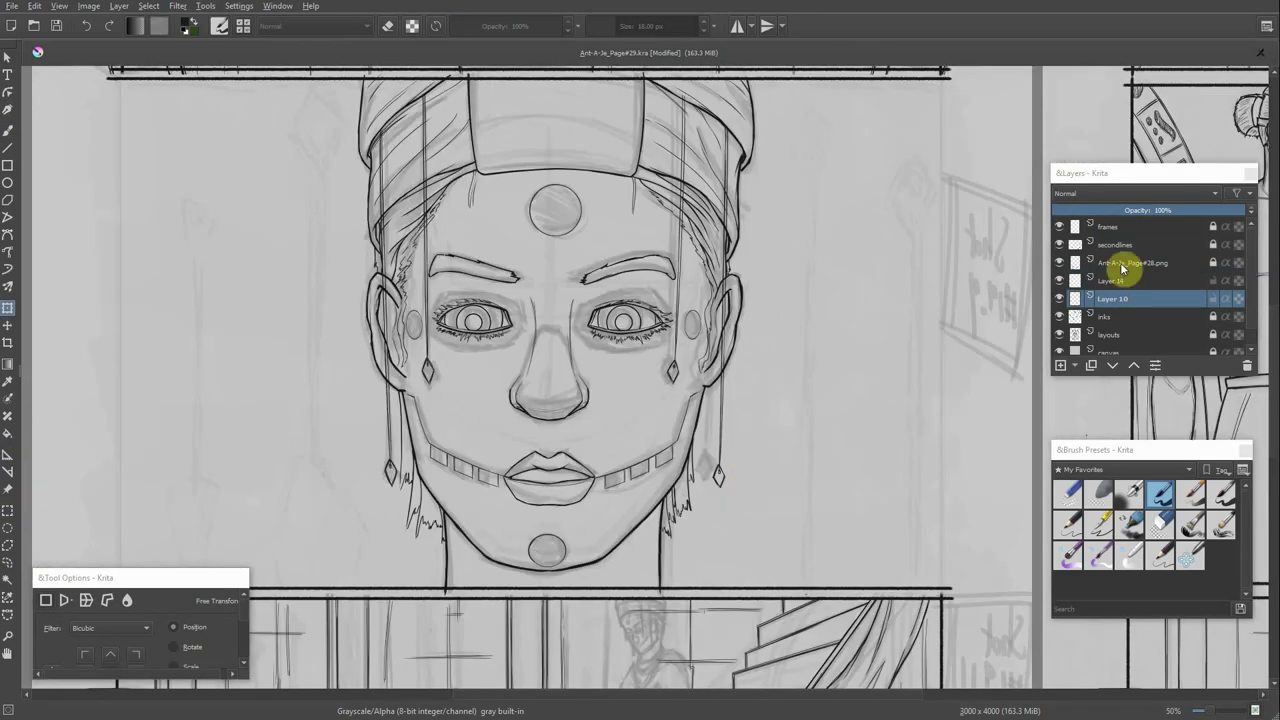
# Touch up lines around the nose and headpiece on the secondlines layer, panning around.
pyautogui.click(1115, 244)
pyautogui.press('b')
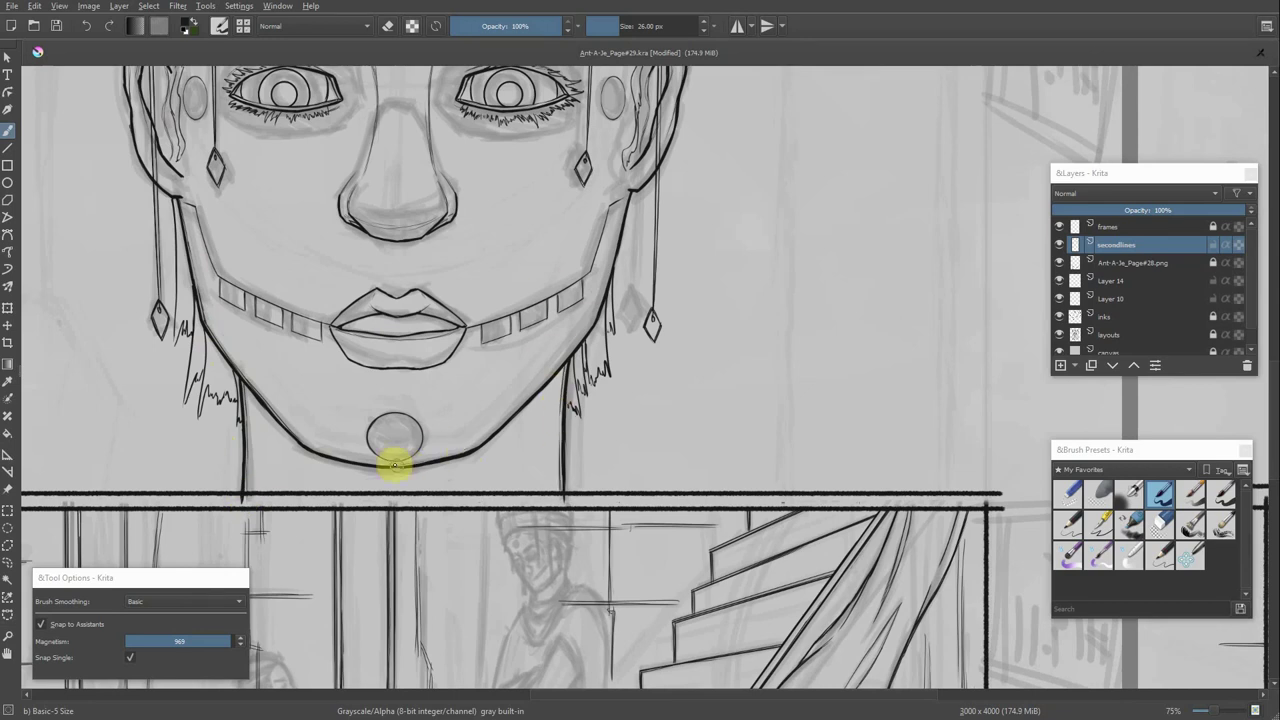
pyautogui.scroll(5, 619, 257)
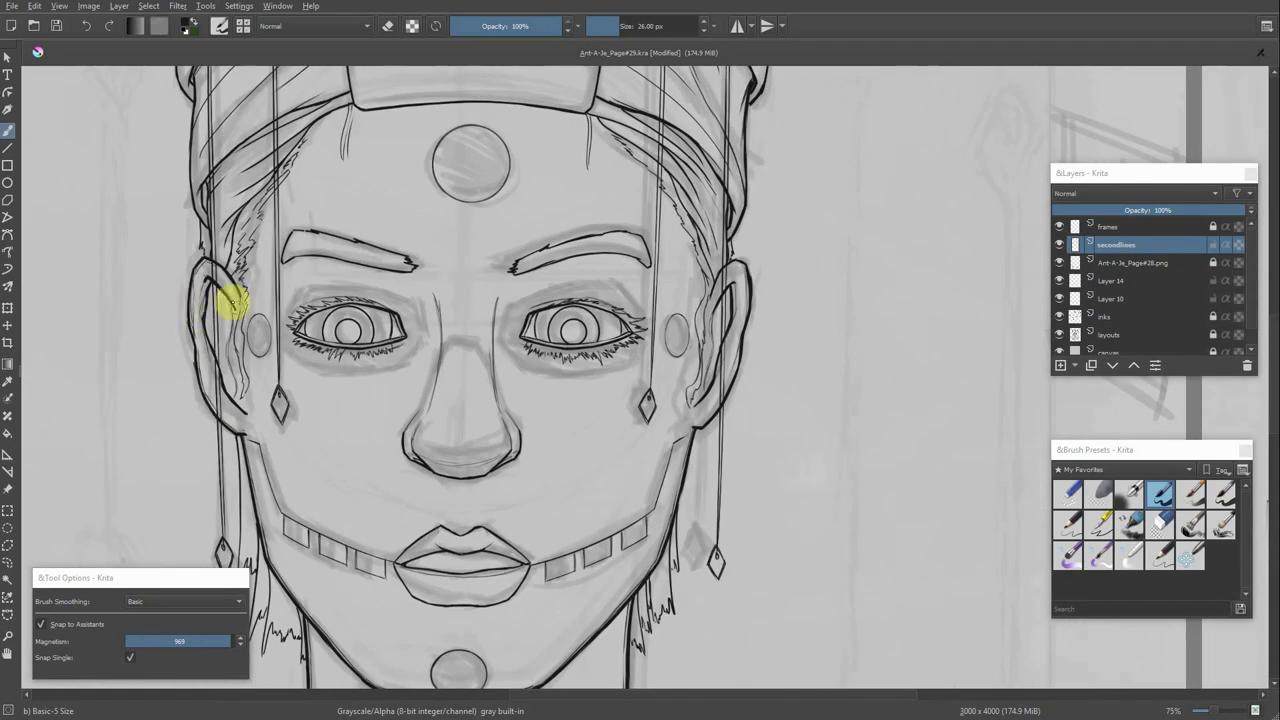
pyautogui.hscroll(2, 617, 368)
pyautogui.hscroll(-2, 479, 400)
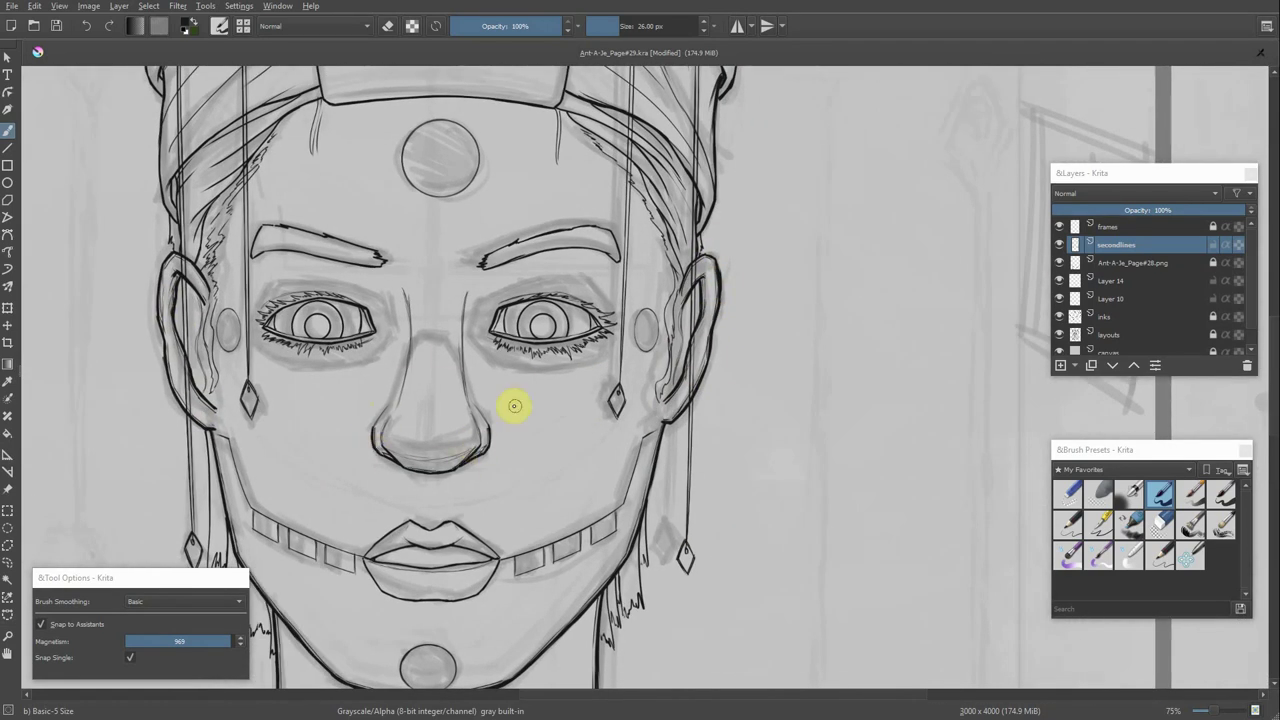
pyautogui.scroll(3, 514, 405)
pyautogui.scroll(1, 385, 208)
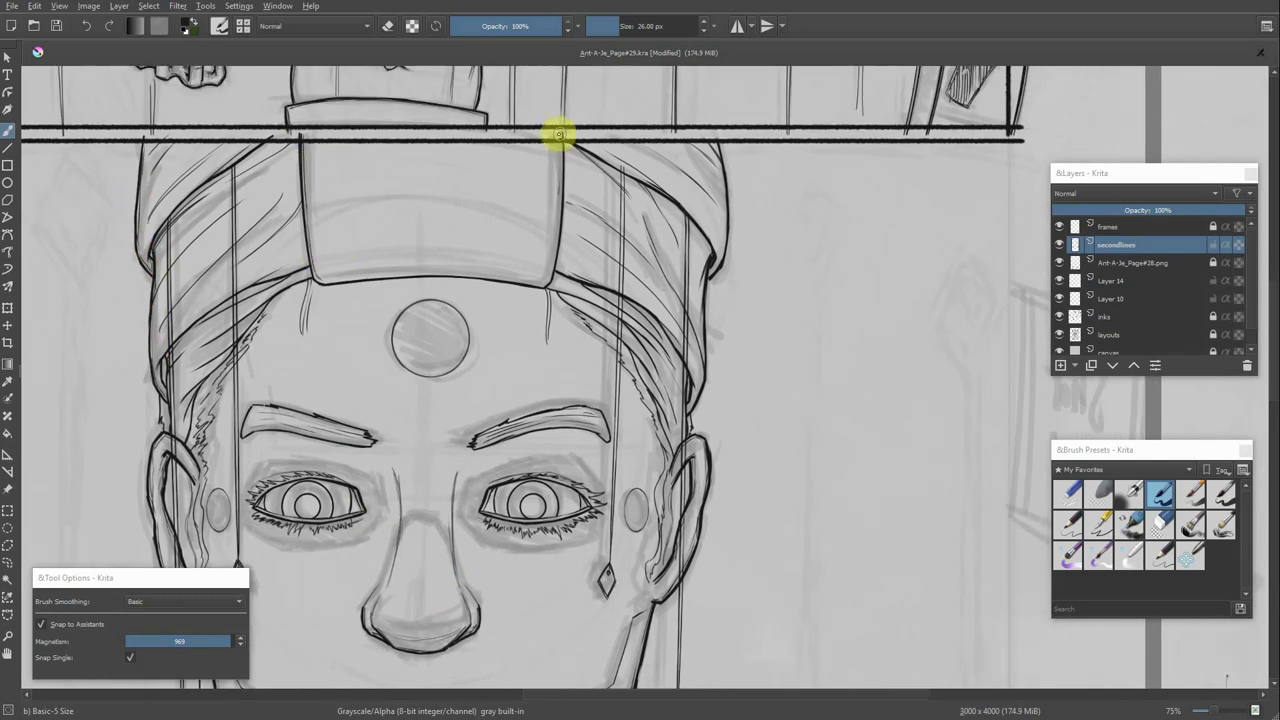
pyautogui.scroll(-2, 544, 286)
pyautogui.scroll(-2, 817, 449)
# Move through Layer 10 to the inks layer and toggle erasing for clean-up.
pyautogui.press('pagedown')
pyautogui.press('pagedown')
pyautogui.press('pagedown')
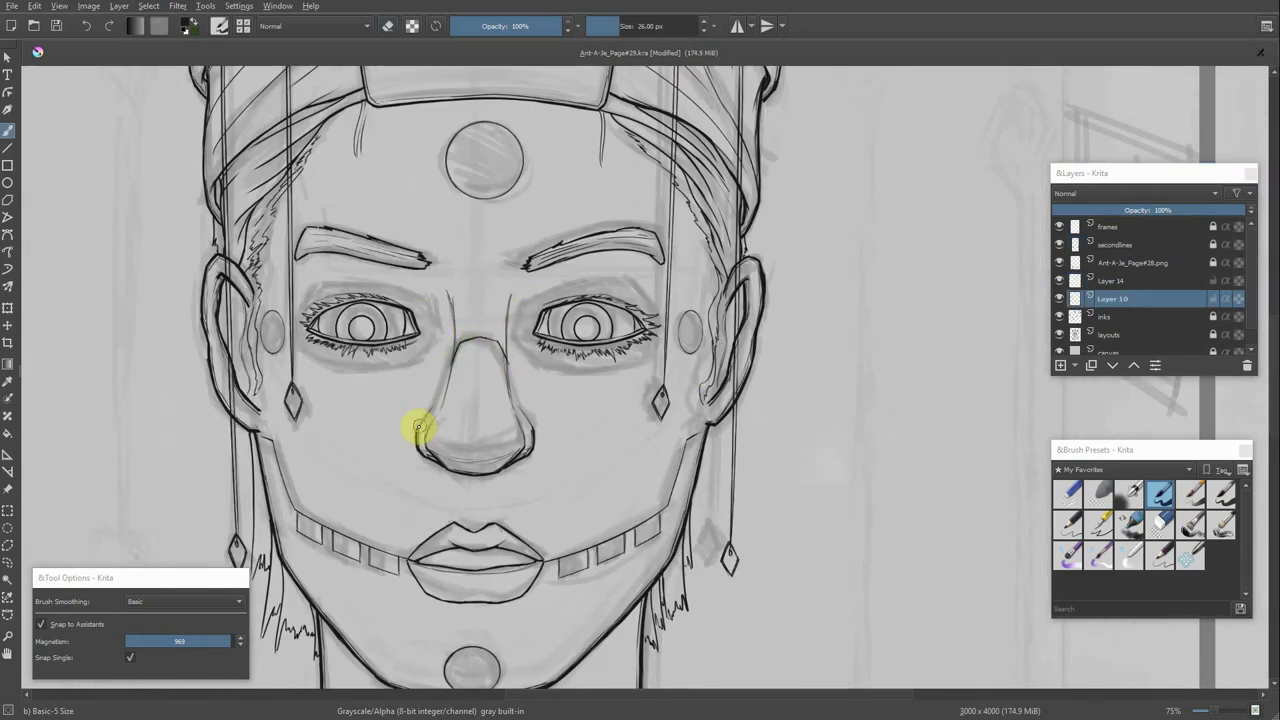
pyautogui.press('pagedown')
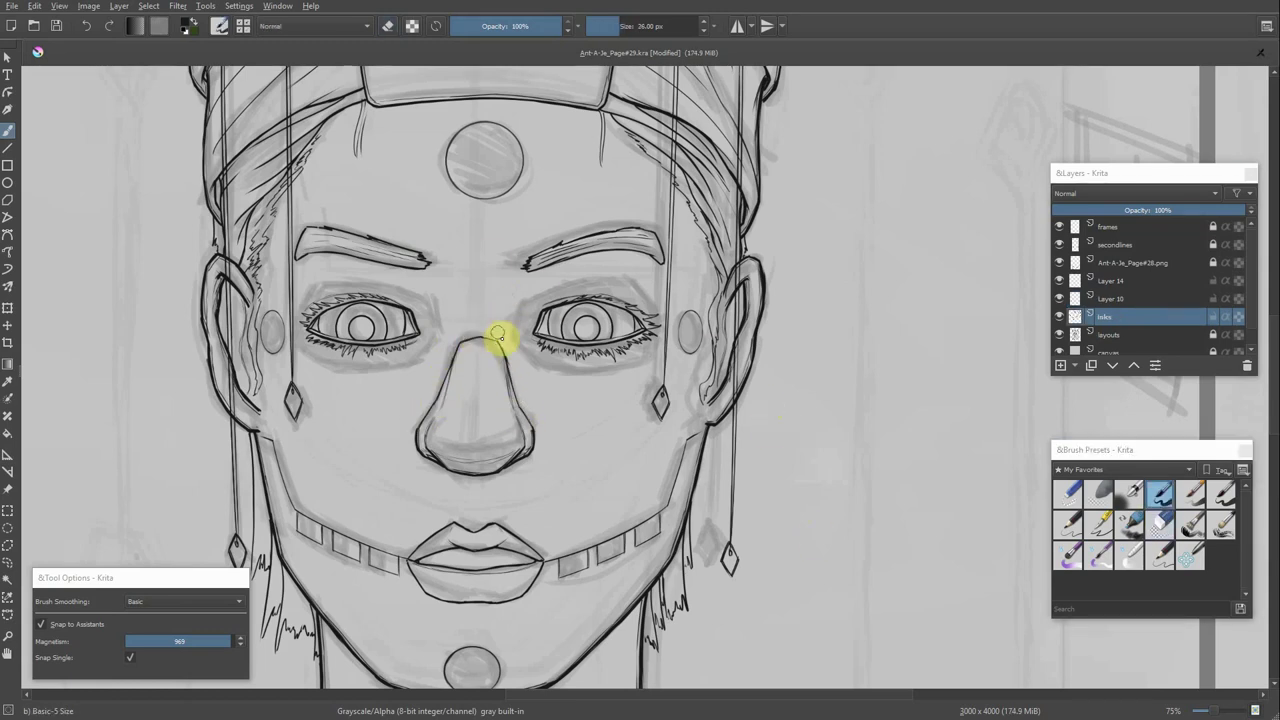
pyautogui.press('pageup')
pyautogui.press('pagedown')
# Erase stray hair lines, paint the grey background white on both sides, and tint the turban orange-yellow.
pyautogui.press('e')
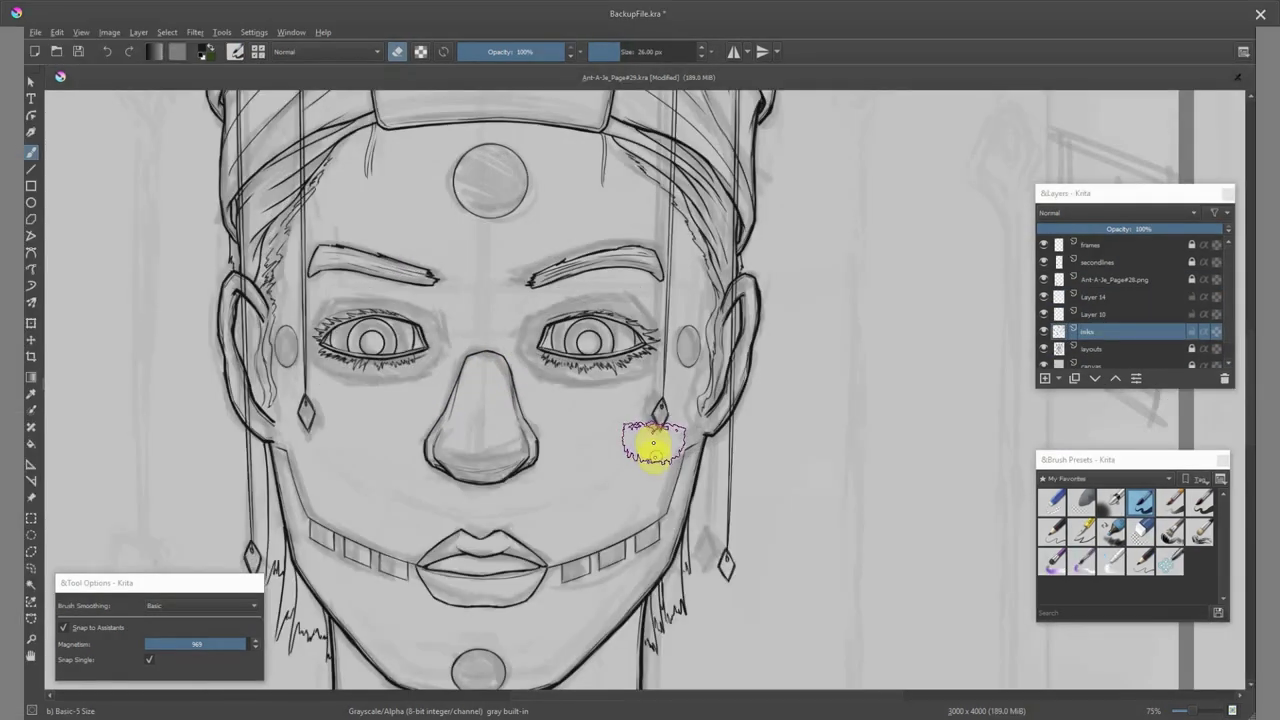
pyautogui.moveTo(50, 135)
pyautogui.mouseDown()
pyautogui.moveTo(312, 260)
pyautogui.moveTo(91, 409)
pyautogui.moveTo(86, 609)
pyautogui.moveTo(223, 551)
pyautogui.moveTo(377, 299)
pyautogui.moveTo(634, 63)
pyautogui.moveTo(523, 406)
pyautogui.moveTo(957, 414)
pyautogui.mouseUp()
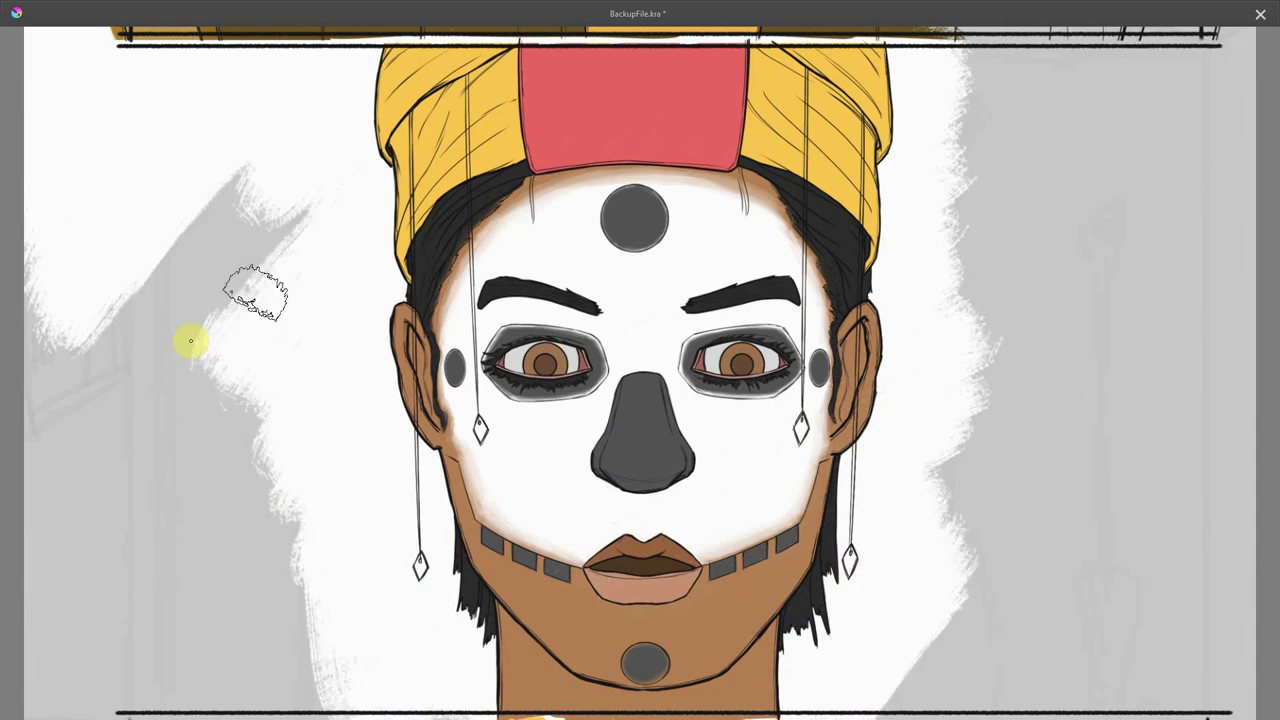
pyautogui.moveTo(190, 341)
pyautogui.mouseDown()
pyautogui.moveTo(214, 571)
pyautogui.moveTo(120, 703)
pyautogui.moveTo(149, 414)
pyautogui.moveTo(59, 433)
pyautogui.mouseUp()
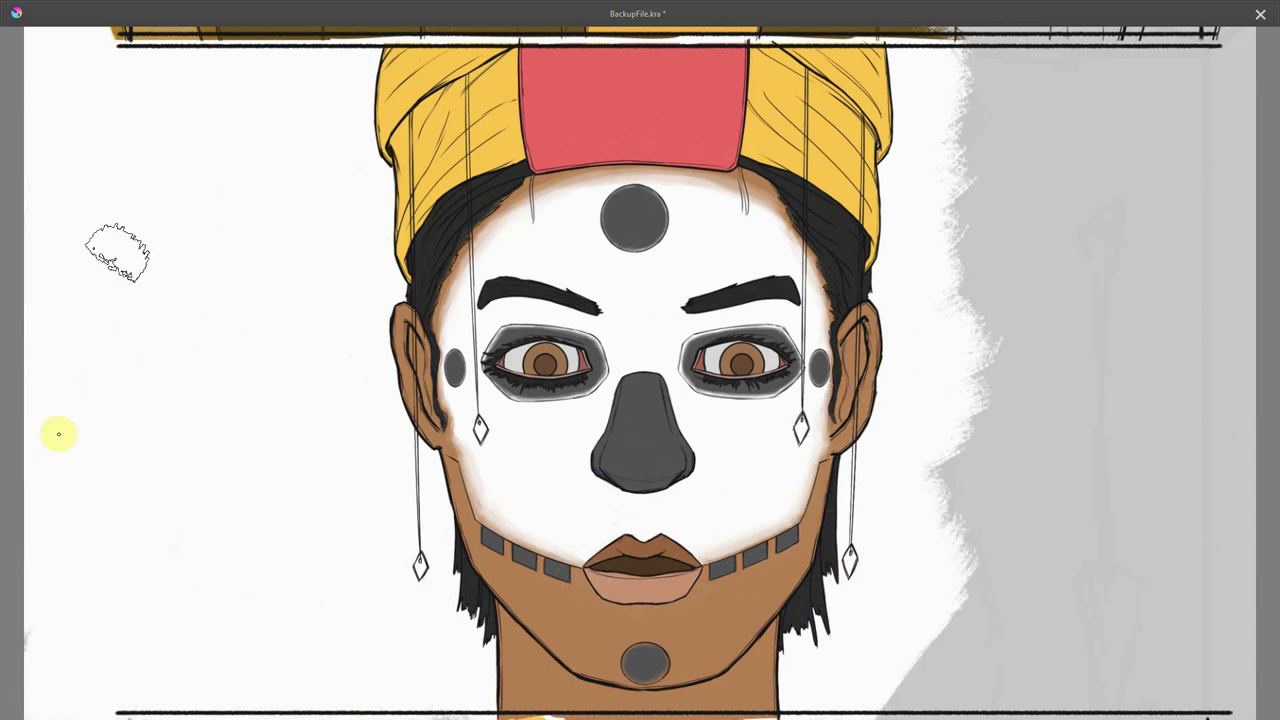
pyautogui.moveTo(950, 40)
pyautogui.mouseDown()
pyautogui.moveTo(1020, 43)
pyautogui.moveTo(885, 700)
pyautogui.moveTo(1134, 380)
pyautogui.moveTo(1246, 109)
pyautogui.moveTo(1180, 520)
pyautogui.moveTo(1252, 496)
pyautogui.moveTo(1230, 560)
pyautogui.mouseUp()
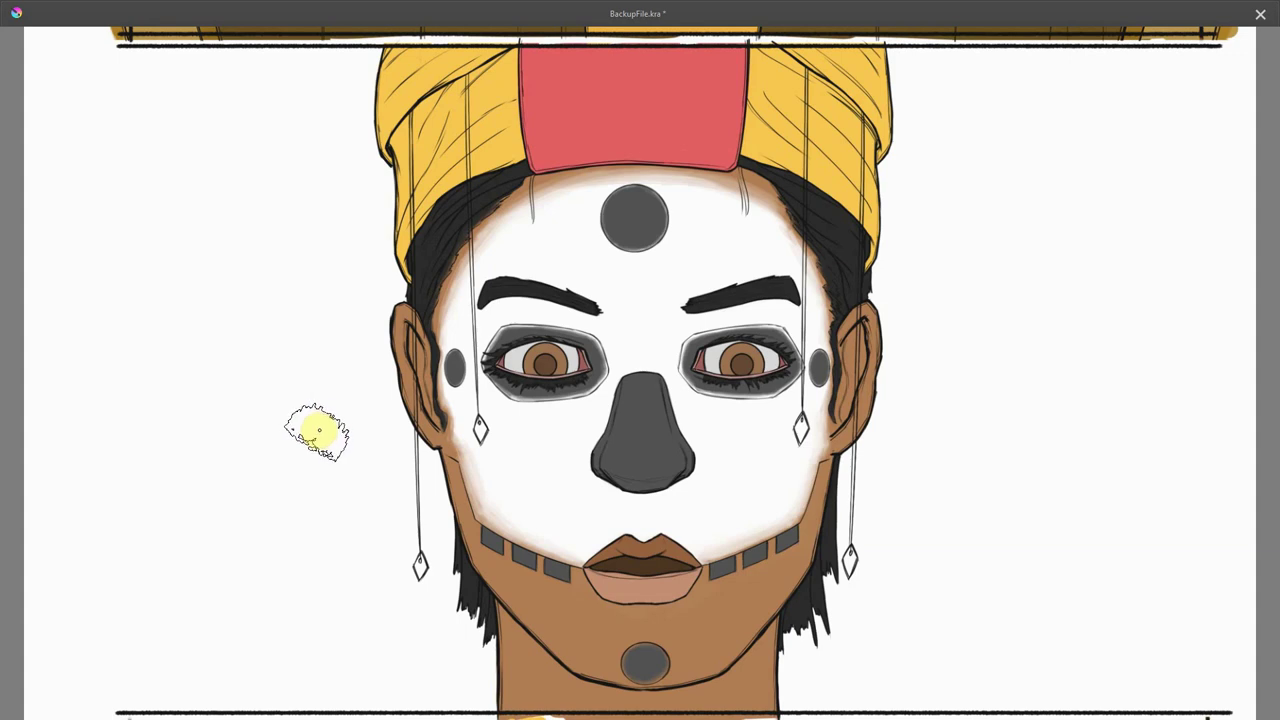
pyautogui.moveTo(500, 50)
pyautogui.mouseDown()
pyautogui.moveTo(832, 144)
pyautogui.moveTo(486, 86)
pyautogui.moveTo(480, 171)
pyautogui.moveTo(429, 263)
pyautogui.moveTo(450, 414)
pyautogui.moveTo(571, 143)
pyautogui.moveTo(600, 400)
pyautogui.moveTo(857, 305)
pyautogui.moveTo(594, 531)
pyautogui.moveTo(486, 586)
pyautogui.moveTo(594, 651)
pyautogui.moveTo(728, 647)
pyautogui.moveTo(800, 483)
pyautogui.mouseUp()
# Extend the warm tint to the top border, saturate the red band, and paint in the first bubble.
pyautogui.moveTo(849, 199)
pyautogui.mouseDown()
pyautogui.moveTo(1103, 26)
pyautogui.moveTo(1167, 57)
pyautogui.mouseUp()
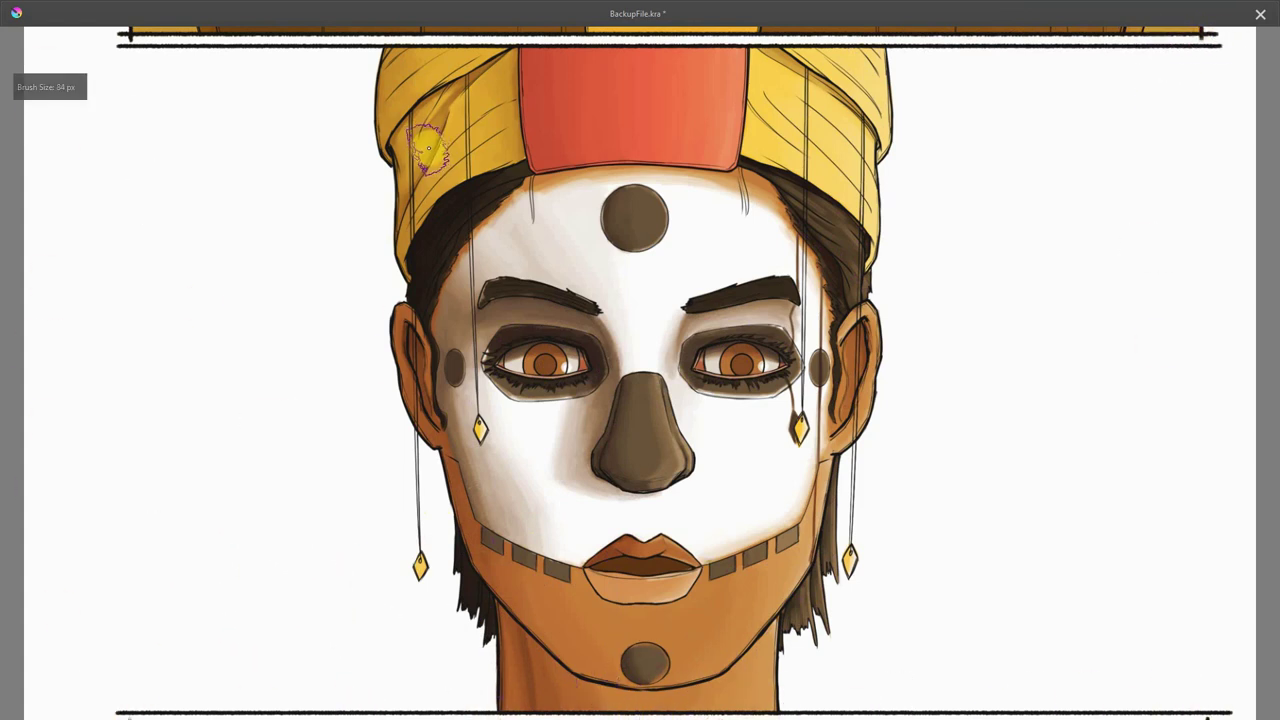
pyautogui.moveTo(380, 65)
pyautogui.mouseDown()
pyautogui.moveTo(414, 204)
pyautogui.moveTo(588, 66)
pyautogui.moveTo(700, 98)
pyautogui.moveTo(868, 245)
pyautogui.moveTo(457, 300)
pyautogui.moveTo(514, 237)
pyautogui.moveTo(748, 194)
pyautogui.moveTo(562, 468)
pyautogui.mouseUp()
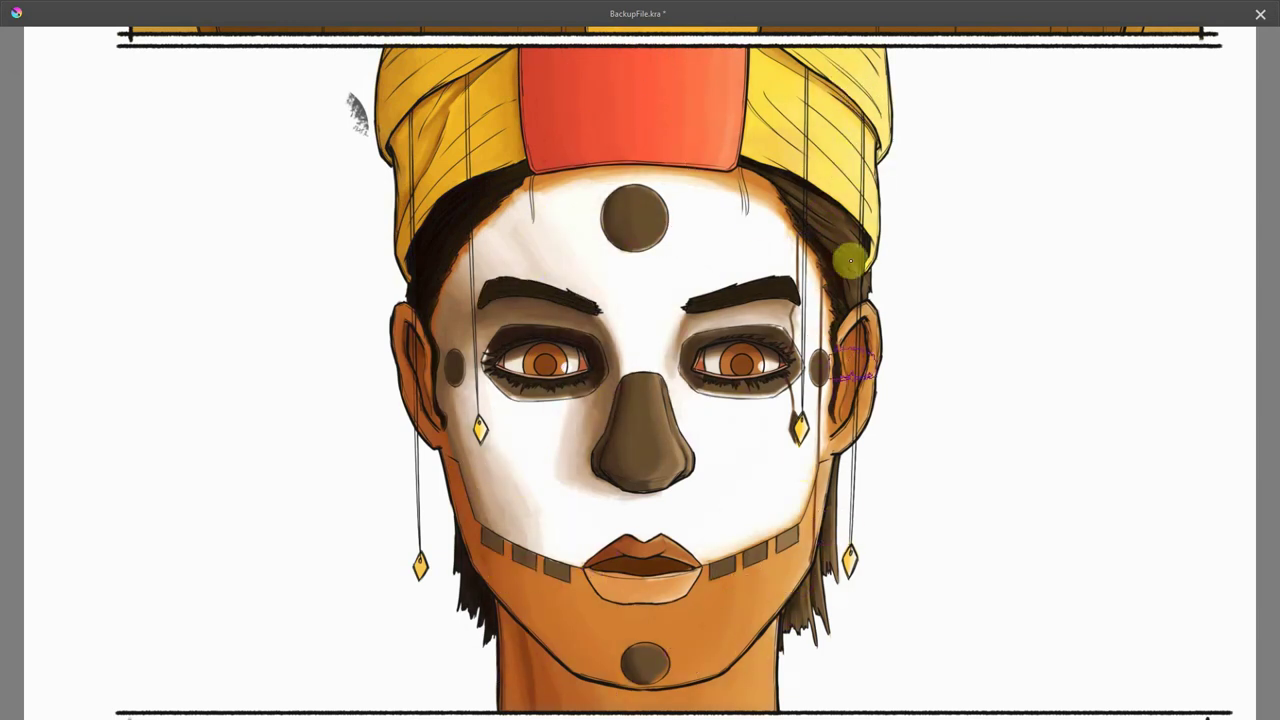
pyautogui.moveTo(340, 100)
pyautogui.mouseDown()
pyautogui.moveTo(361, 120)
pyautogui.moveTo(143, 194)
pyautogui.moveTo(355, 140)
pyautogui.mouseUp()
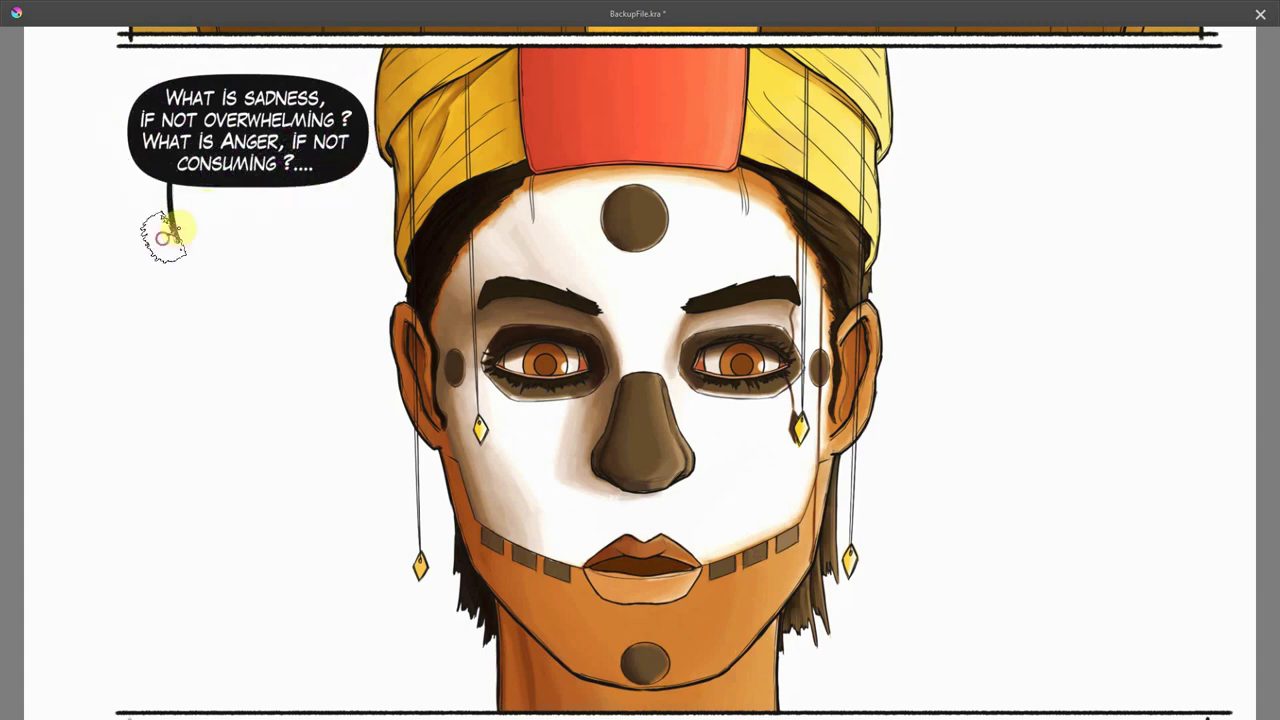
# Reveal the second black speech bubble below the first with the clone brush.
pyautogui.moveTo(165, 237)
pyautogui.mouseDown()
pyautogui.moveTo(320, 322)
pyautogui.moveTo(263, 330)
pyautogui.mouseUp()
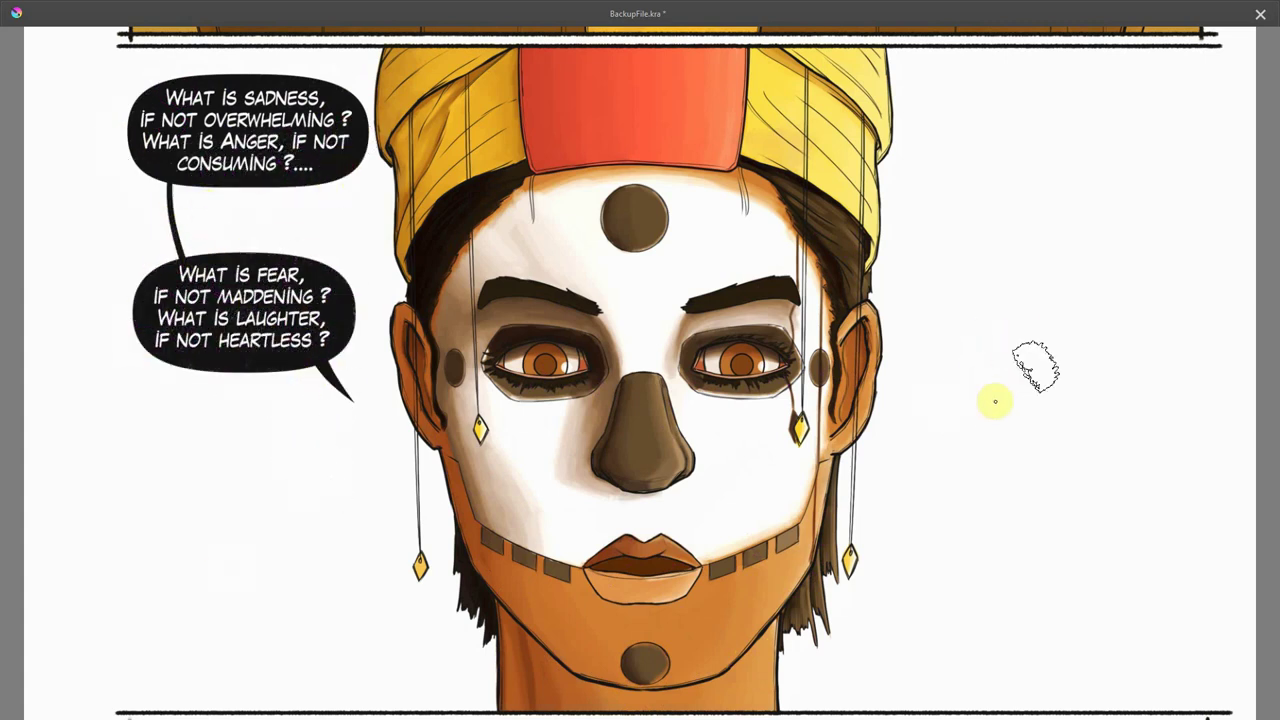